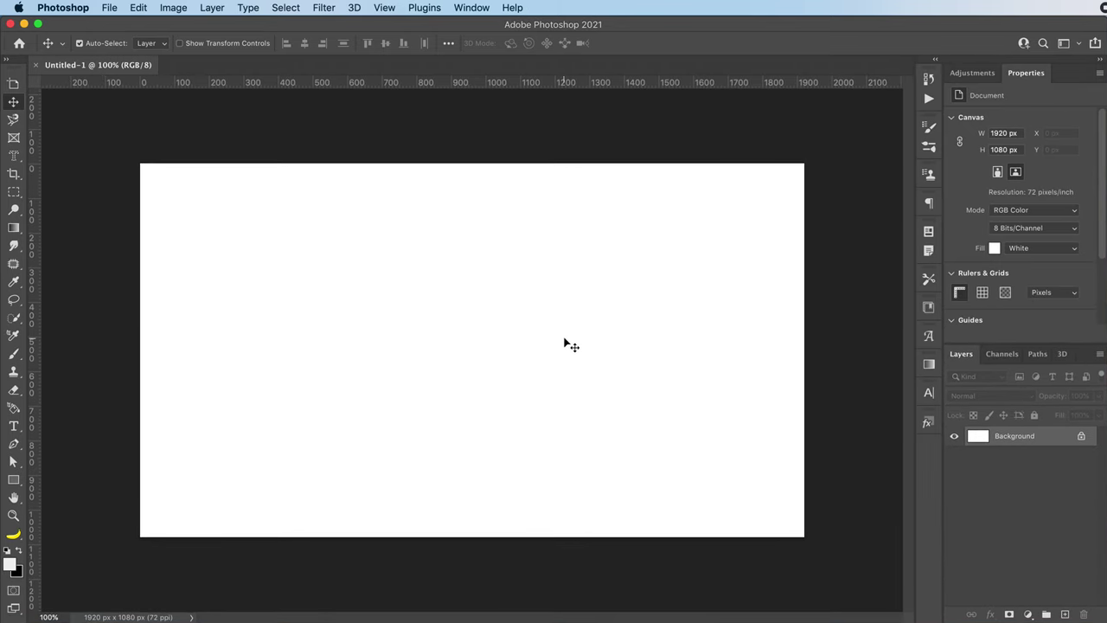
# Step: Add a text layer reading SPRAY, PAINT and TUTORIAL on three separate lines
pyautogui.press('t')
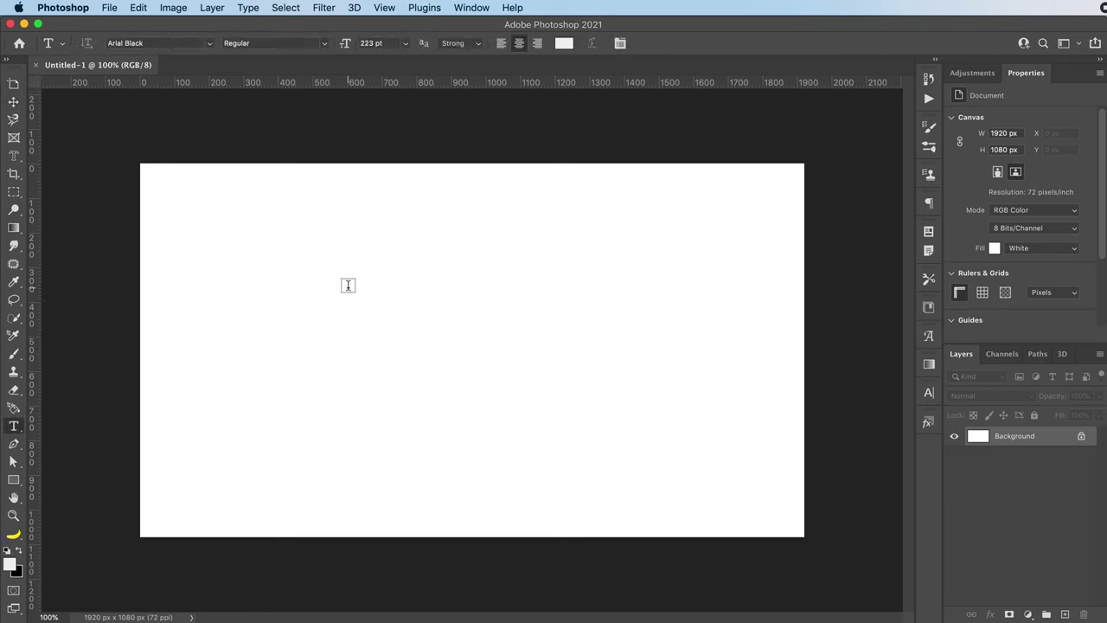
pyautogui.click(327, 266)
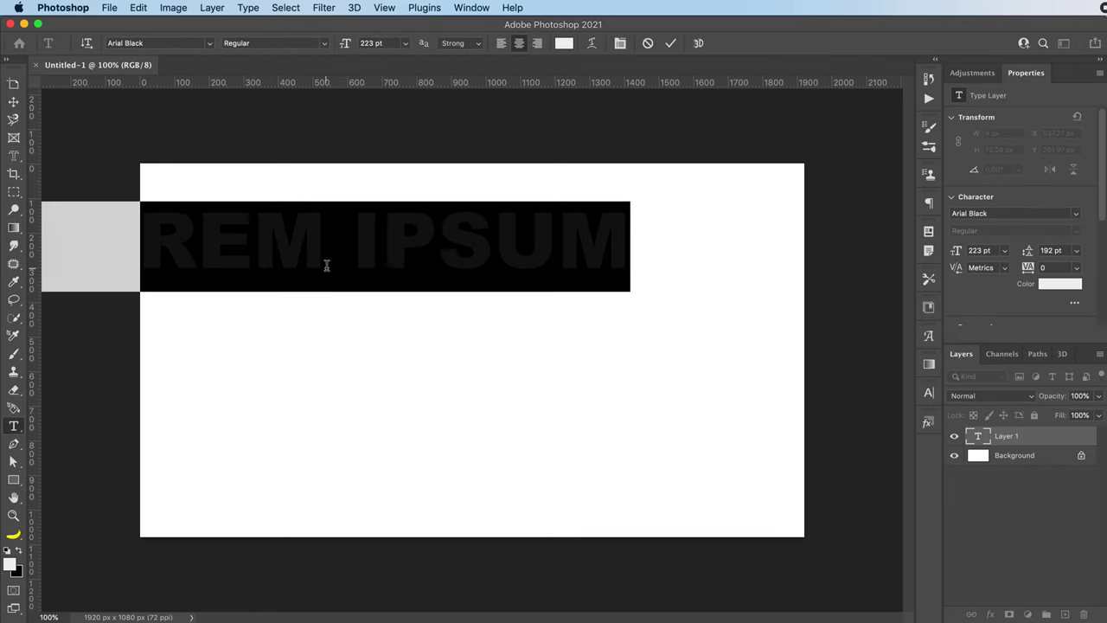
pyautogui.write('SPRAY')
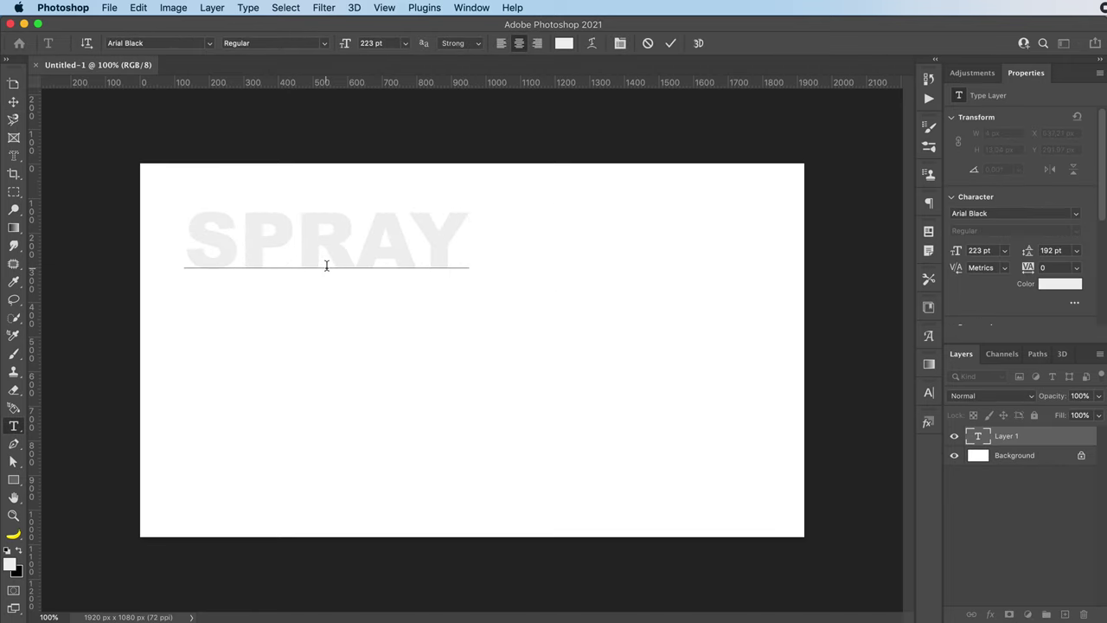
pyautogui.press('Return')
pyautogui.write('PAINT')
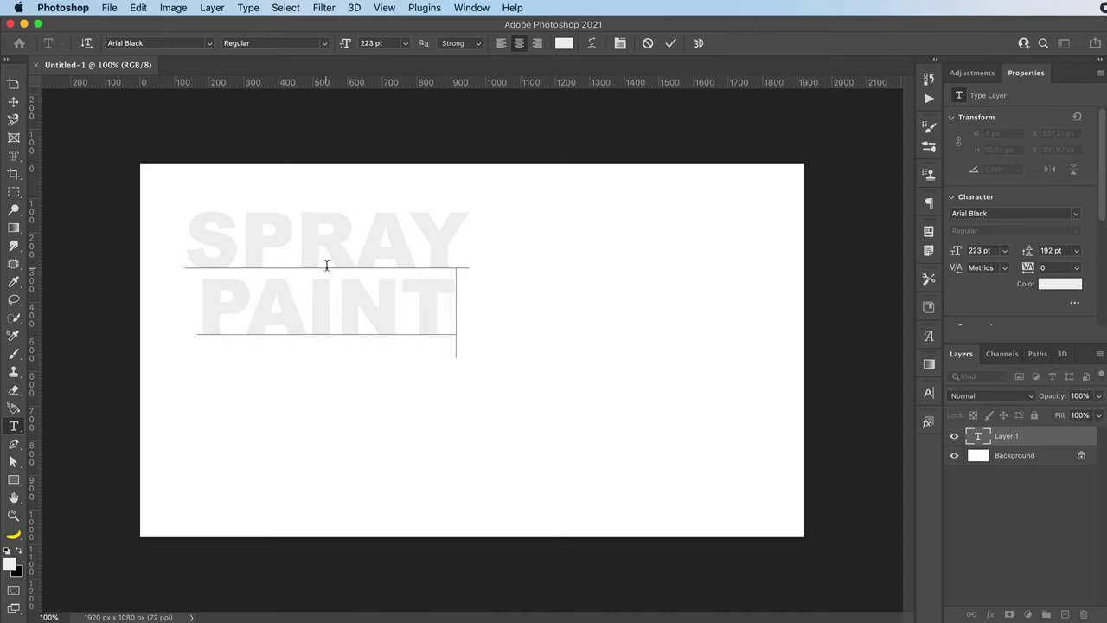
pyautogui.press('Return')
pyautogui.write('TUTO')
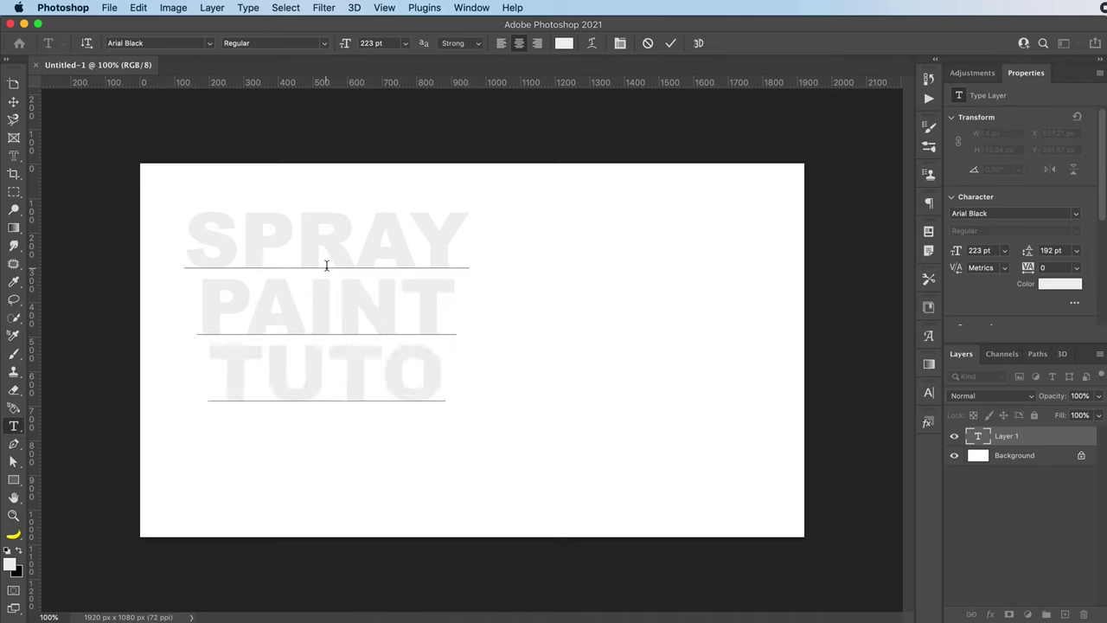
pyautogui.write('RIAL')
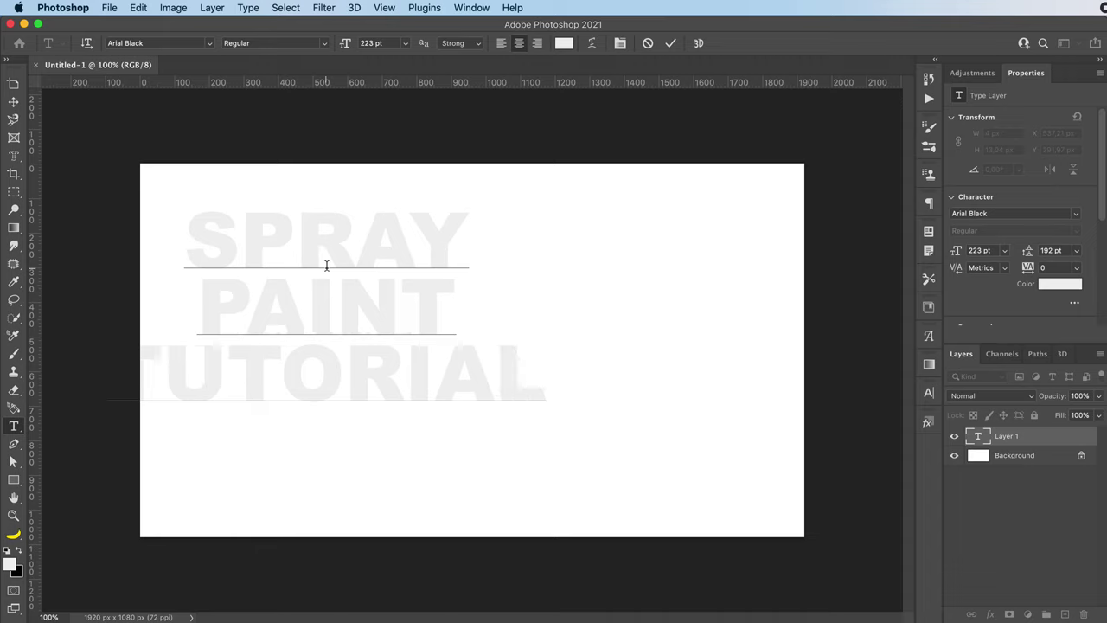
# Step: Left-align the three text lines and reposition the text toward the upper left
pyautogui.click(13, 101)
pyautogui.moveTo(224, 241); pyautogui.dragTo(312, 293)
pyautogui.click(929, 205)
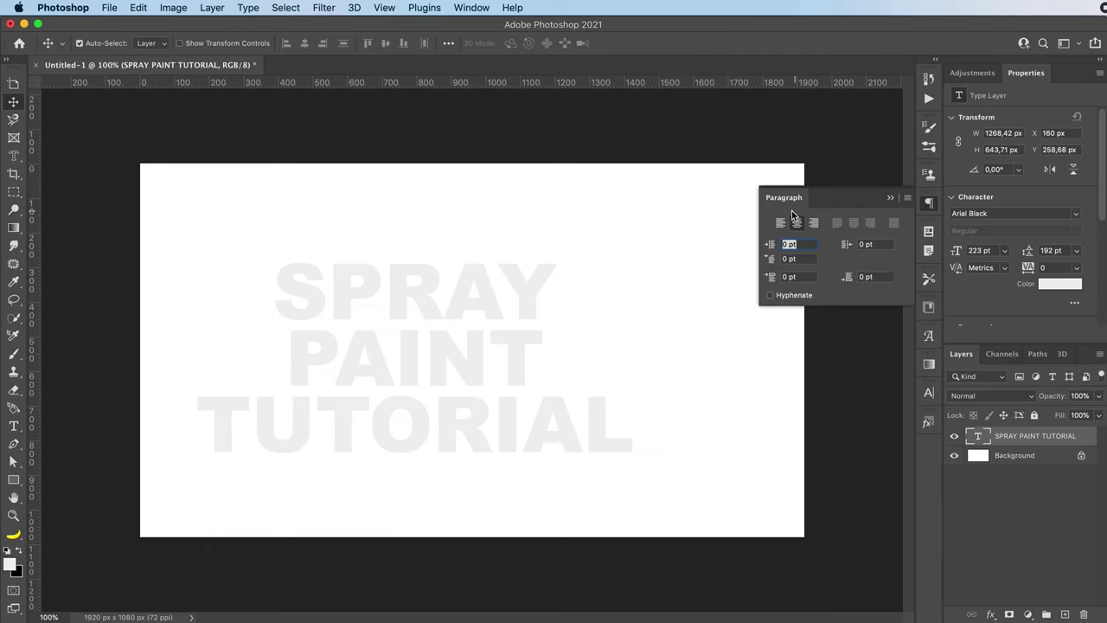
pyautogui.click(780, 222)
pyautogui.moveTo(571, 306)
pyautogui.mouseDown()
pyautogui.moveTo(401, 285)
pyautogui.moveTo(321, 294)
pyautogui.mouseUp()
# Step: Scale the text up to about 137% and centre it on the canvas
pyautogui.press('super+t')
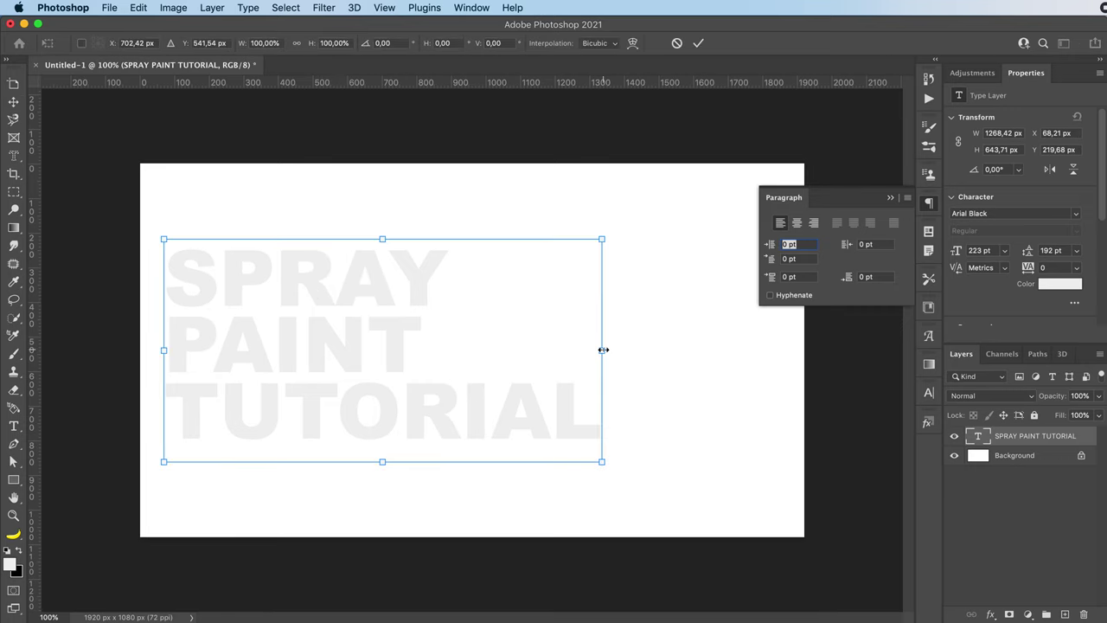
pyautogui.moveTo(603, 350); pyautogui.dragTo(766, 350)
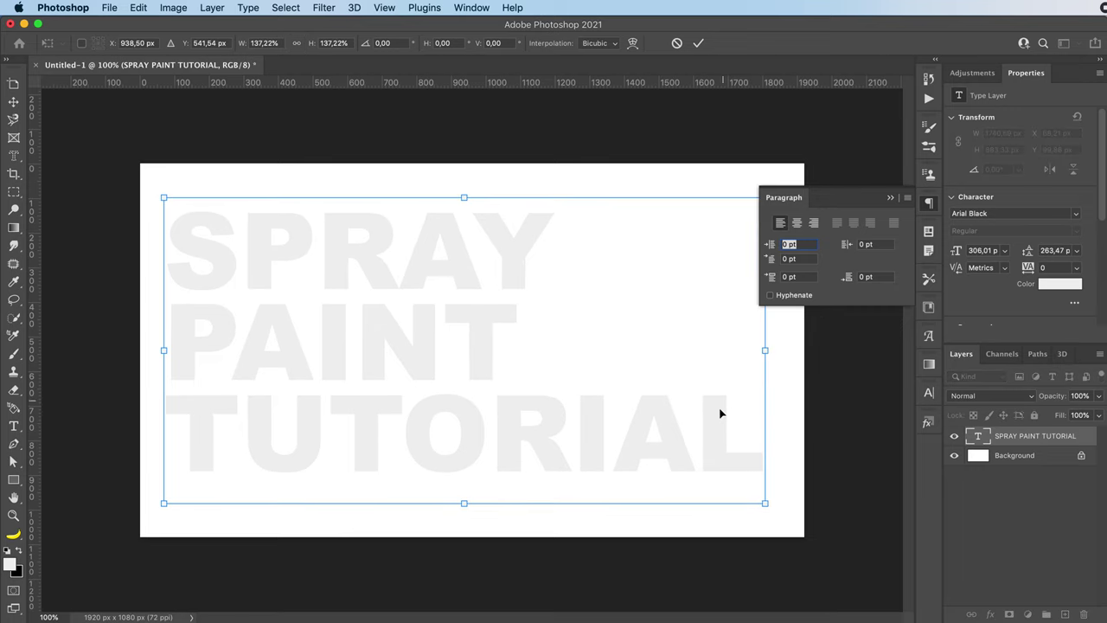
pyautogui.moveTo(713, 424); pyautogui.dragTo(722, 427)
pyautogui.press('Return')
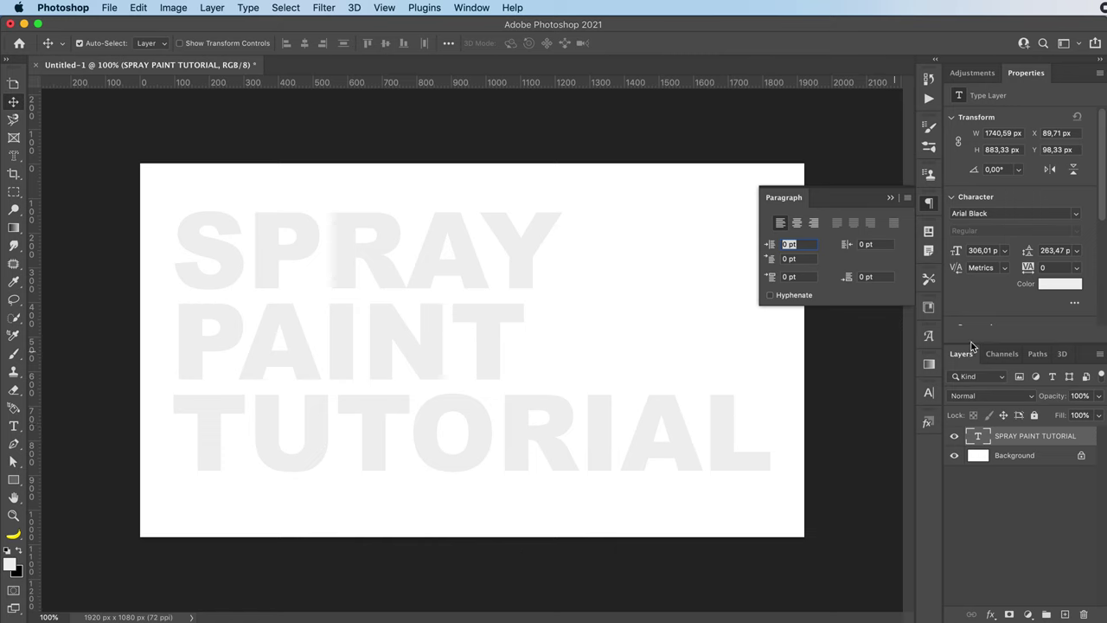
# Step: Set the text colour to pure black (#000000)
pyautogui.click(928, 203)
pyautogui.click(1060, 284)
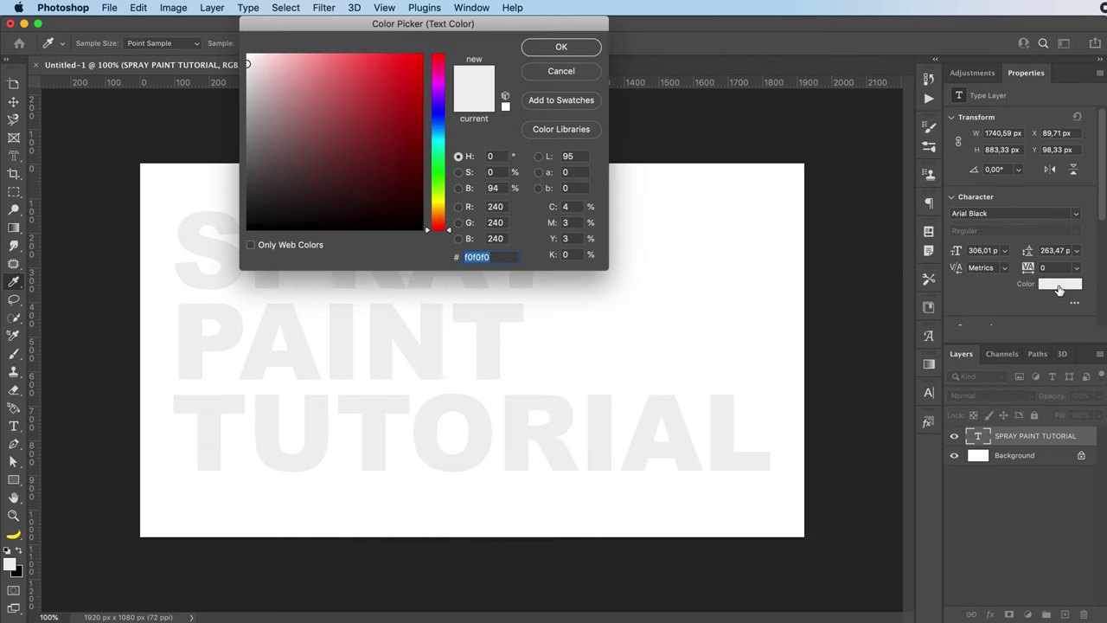
pyautogui.click(422, 229)
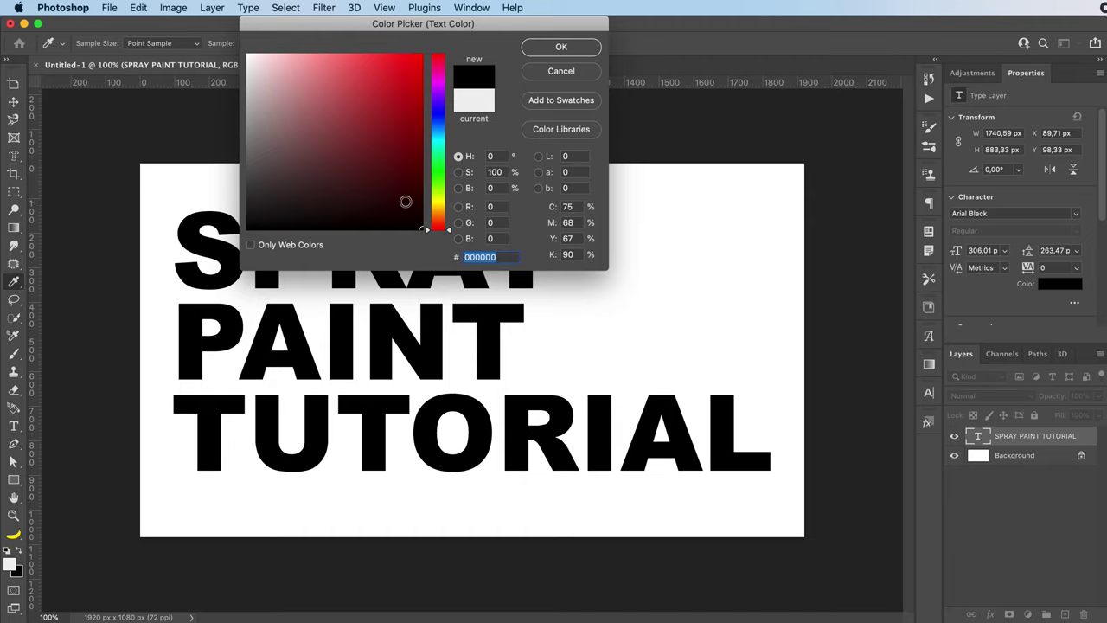
pyautogui.click(560, 49)
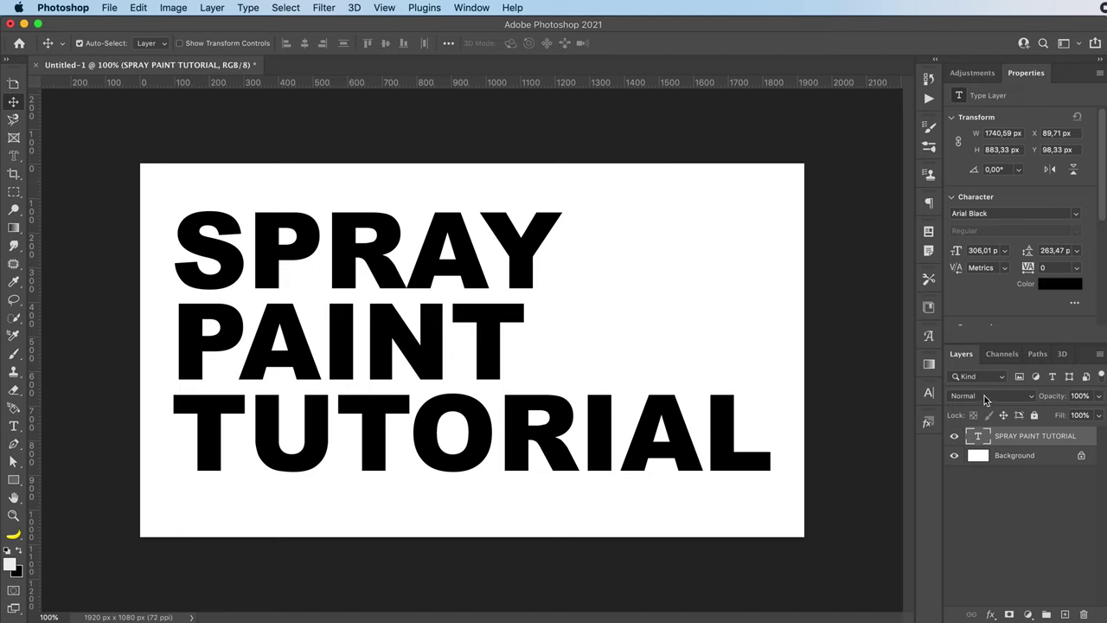
# Step: Set the text layer's blend mode to Dissolve and zoom in to check the speckled edges
pyautogui.click(982, 399)
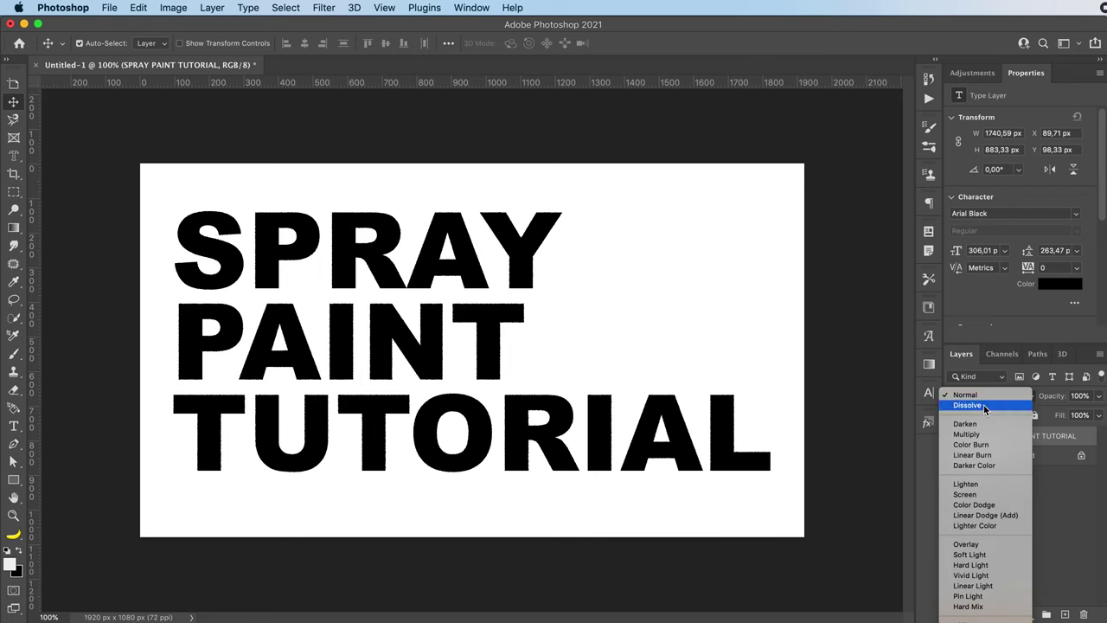
pyautogui.click(984, 405)
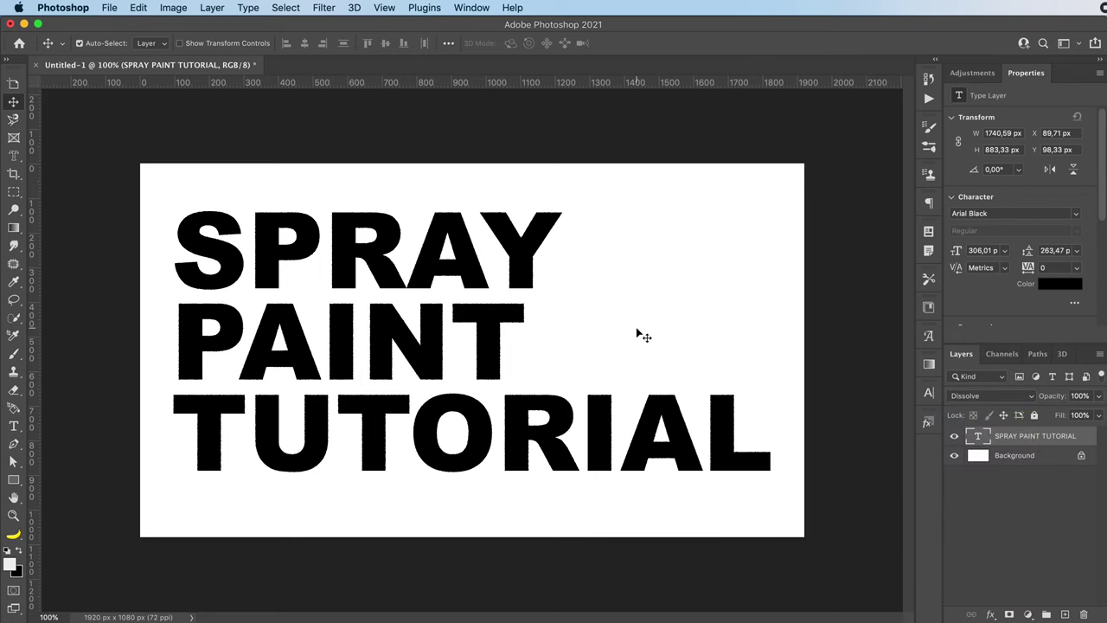
pyautogui.press('z')
pyautogui.moveTo(530, 310)
pyautogui.mouseDown()
pyautogui.moveTo(638, 294)
pyautogui.moveTo(558, 306)
pyautogui.mouseUp()
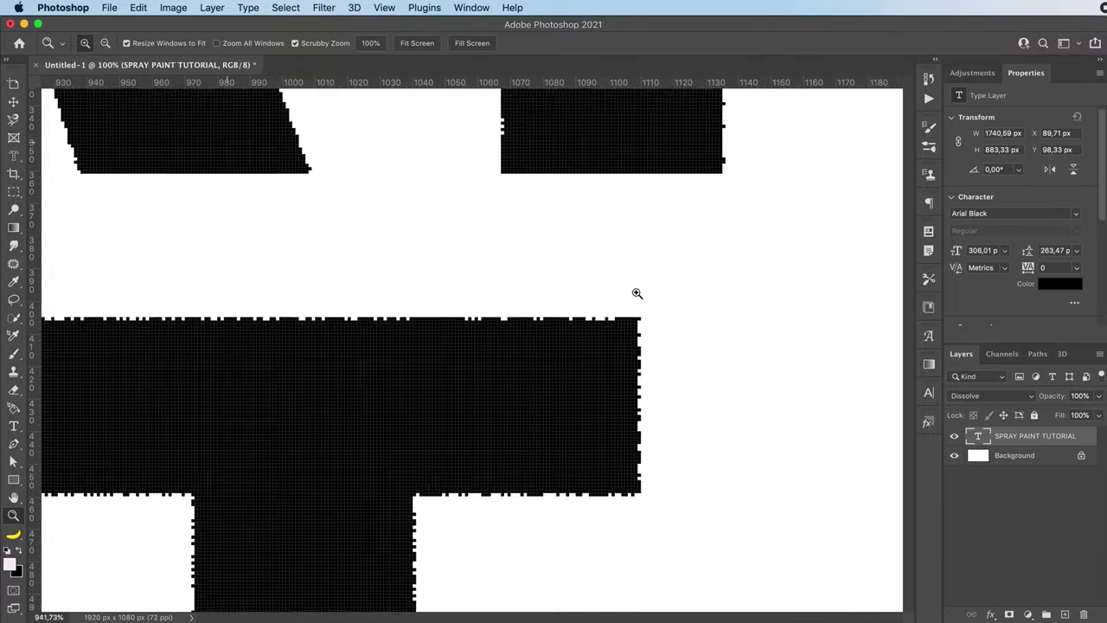
pyautogui.press('super+0')
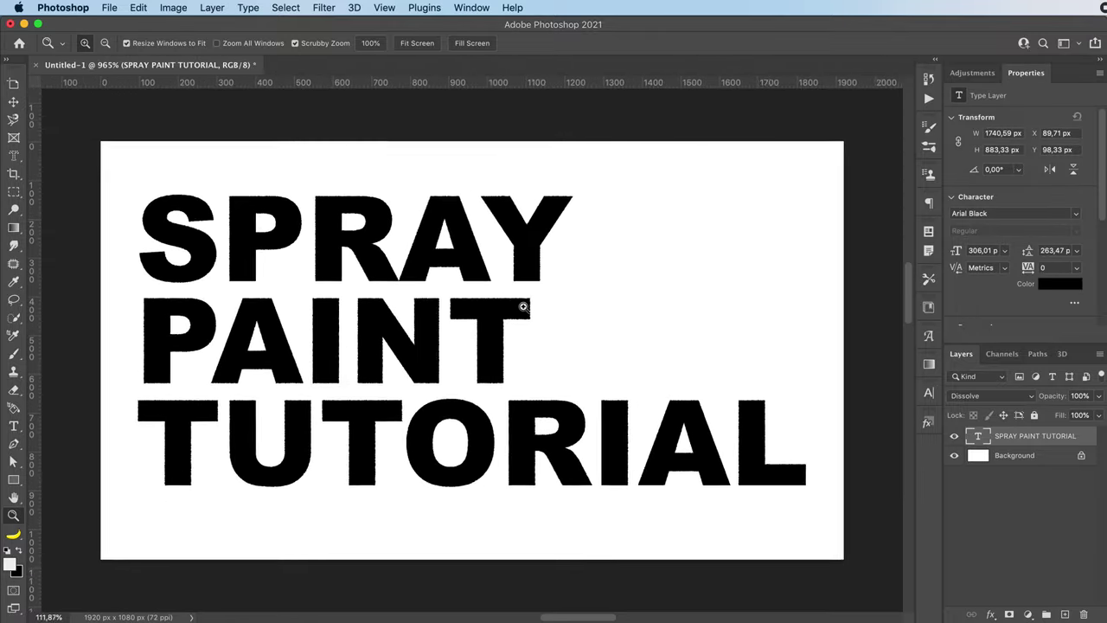
pyautogui.press('v')
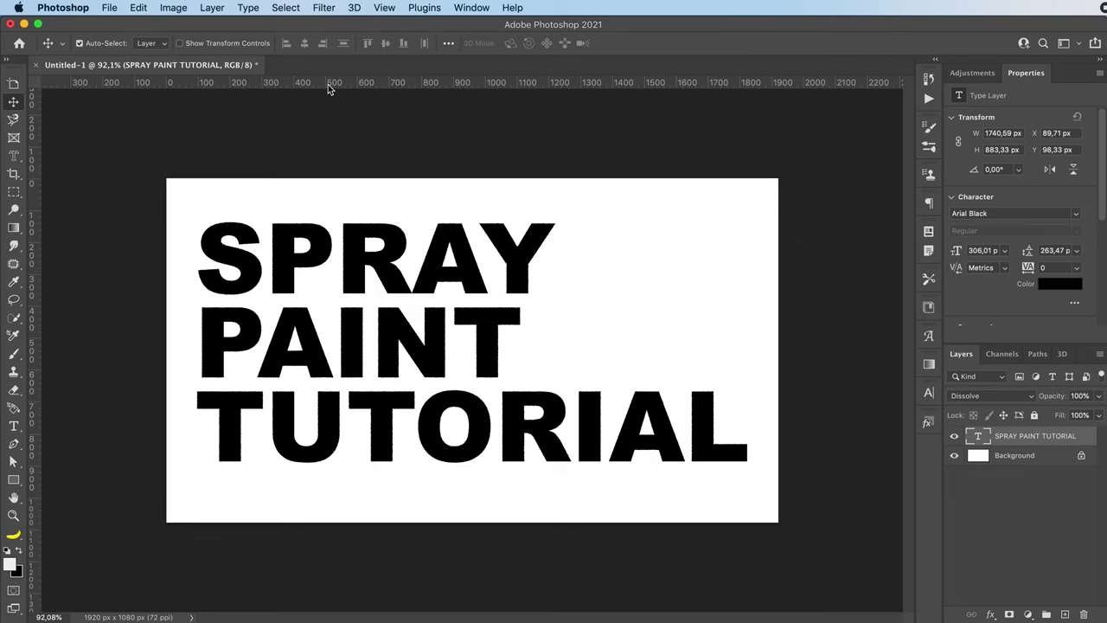
# Step: Convert the text layer to a smart object and apply a 3-pixel Gaussian Blur
pyautogui.click(323, 8)
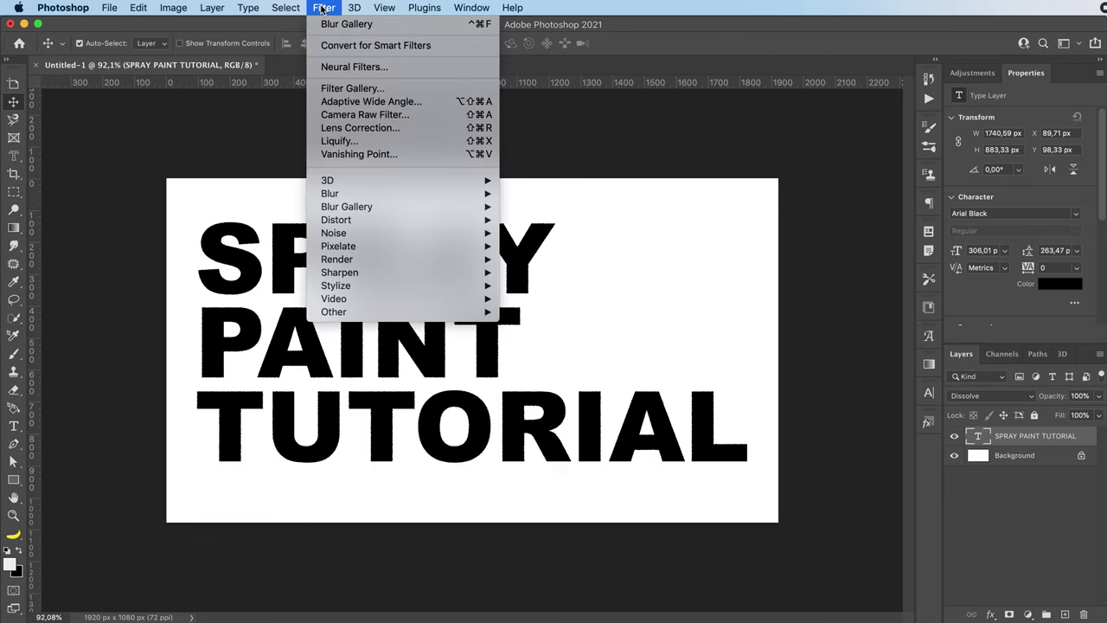
pyautogui.moveTo(329, 195)
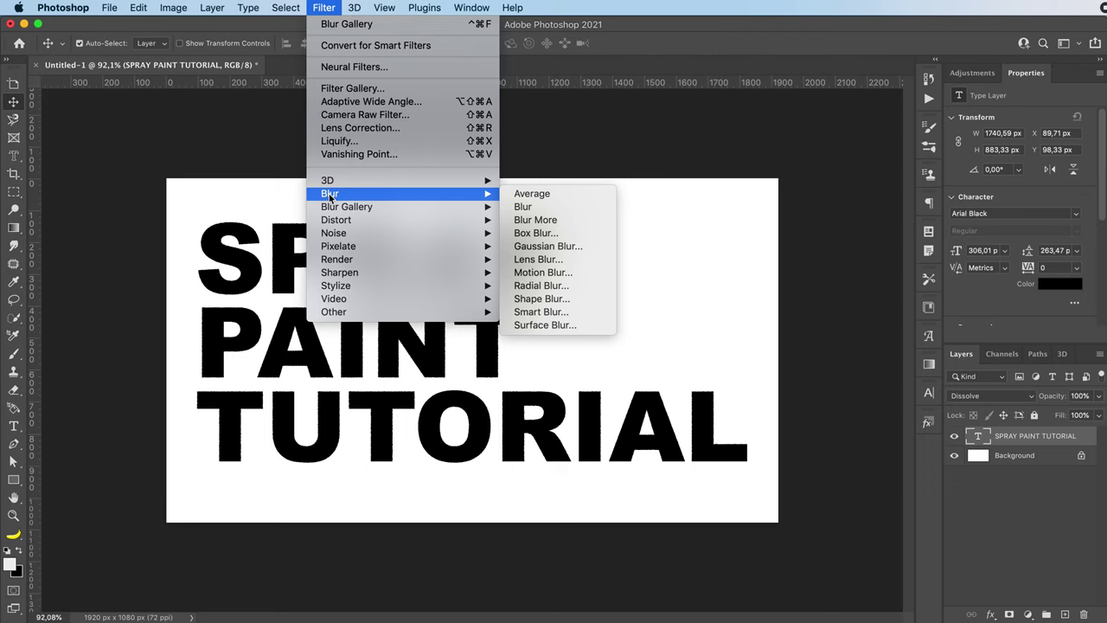
pyautogui.click(549, 246)
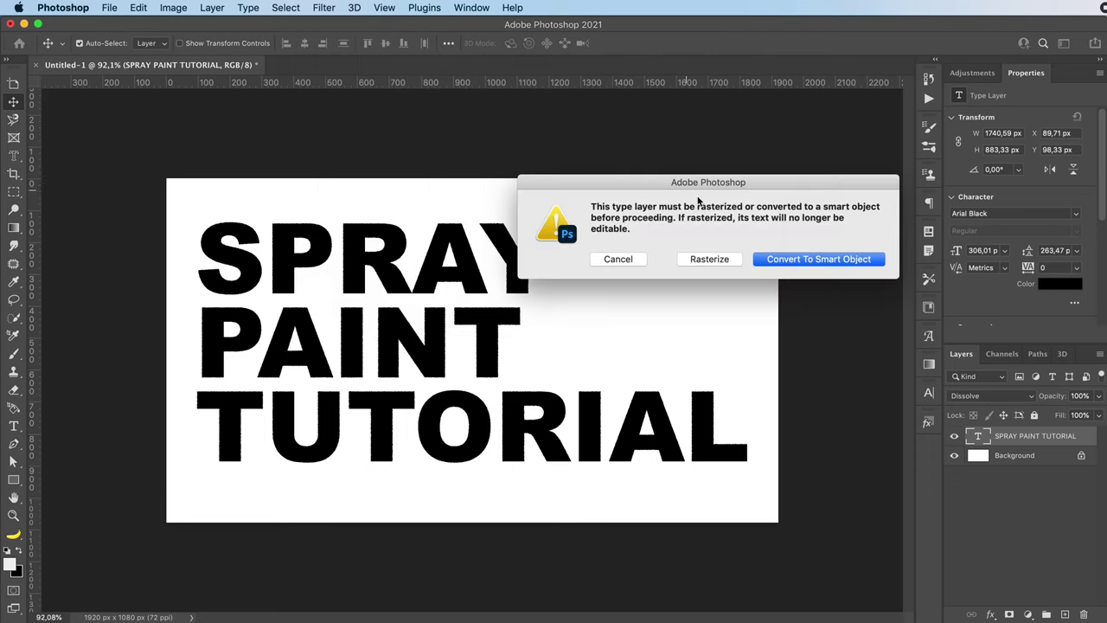
pyautogui.click(818, 261)
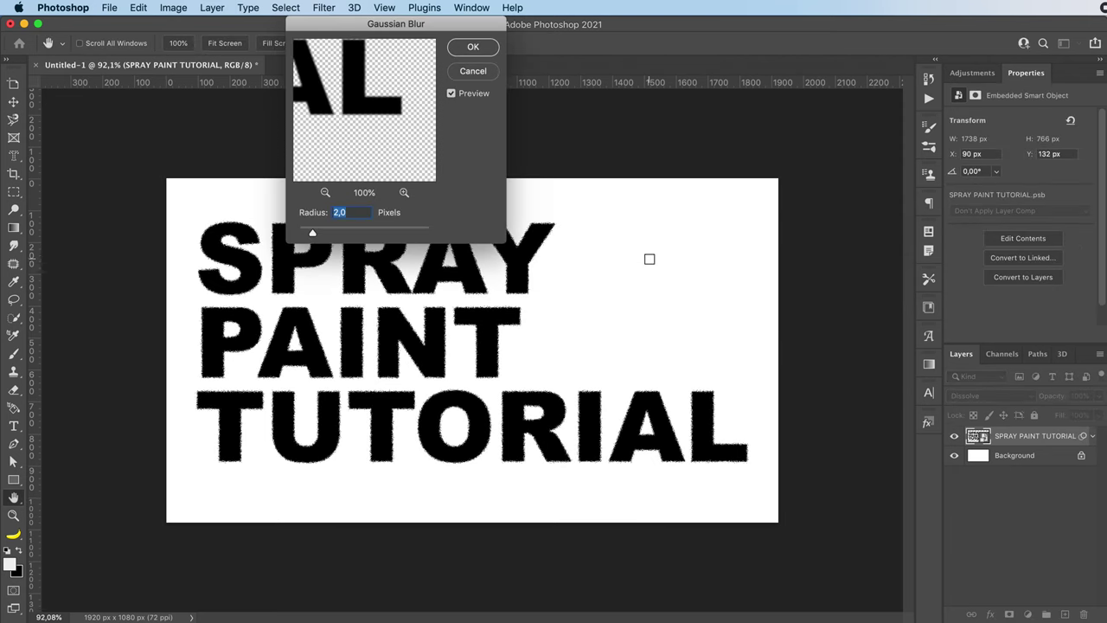
pyautogui.moveTo(314, 232)
pyautogui.mouseDown()
pyautogui.moveTo(364, 233)
pyautogui.moveTo(321, 233)
pyautogui.mouseUp()
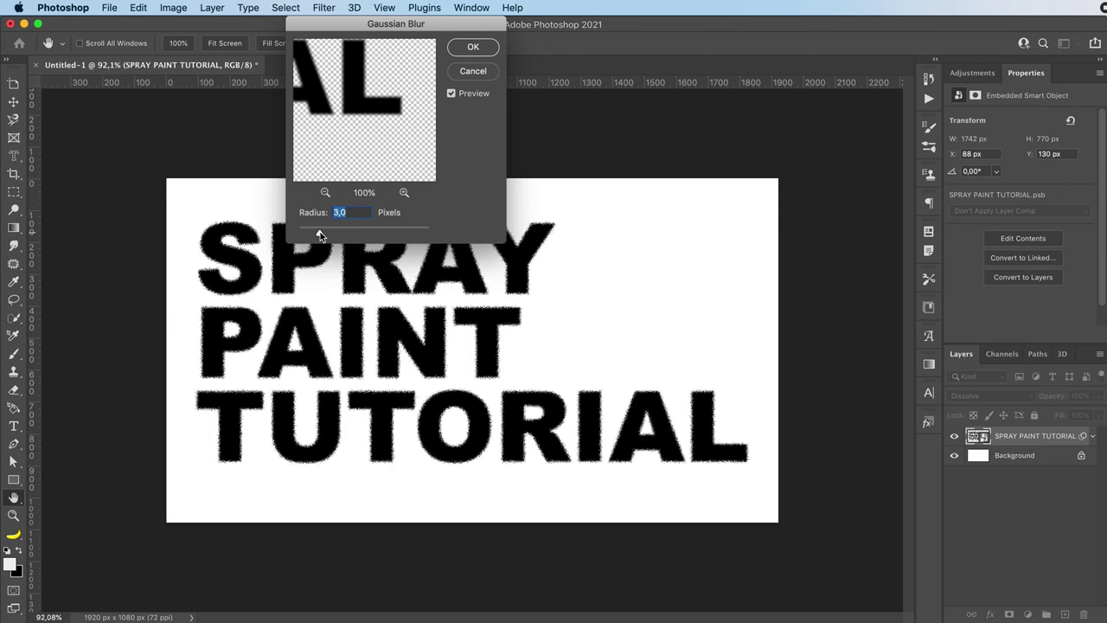
pyautogui.click(467, 47)
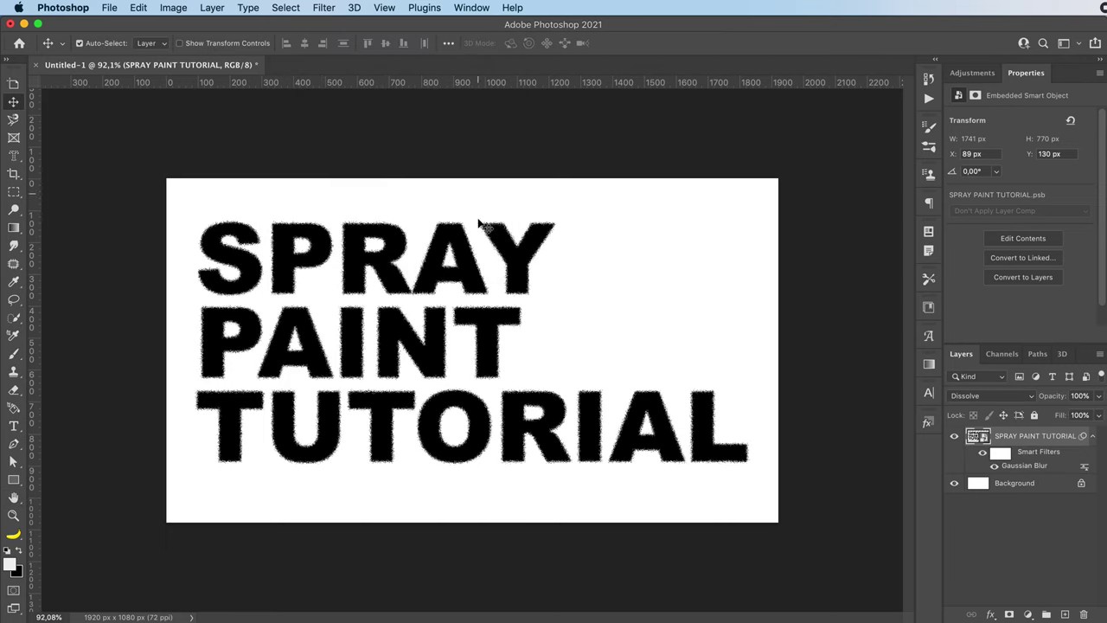
# Step: Start a Field Blur and place pins on the S, Y, A, P, T, L and S letters
pyautogui.click(324, 9)
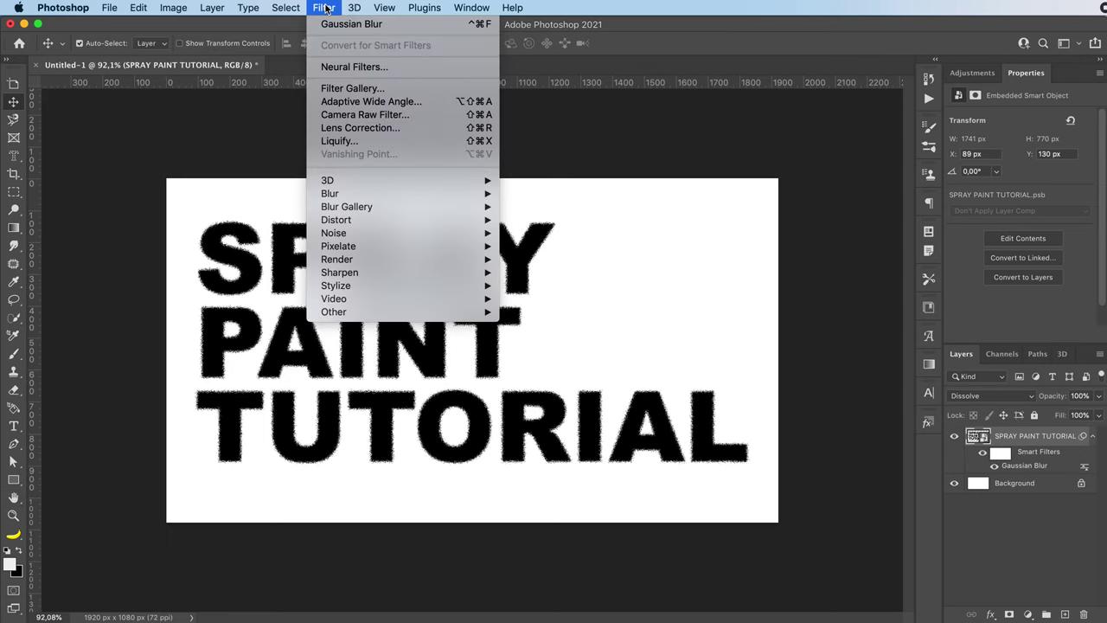
pyautogui.moveTo(345, 214)
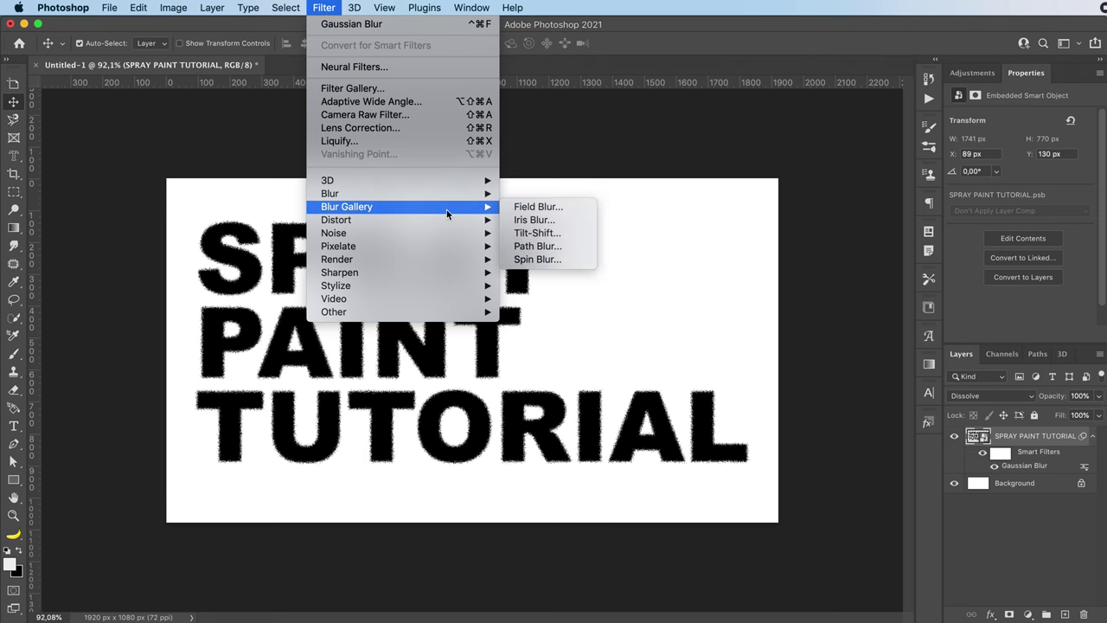
pyautogui.click(541, 208)
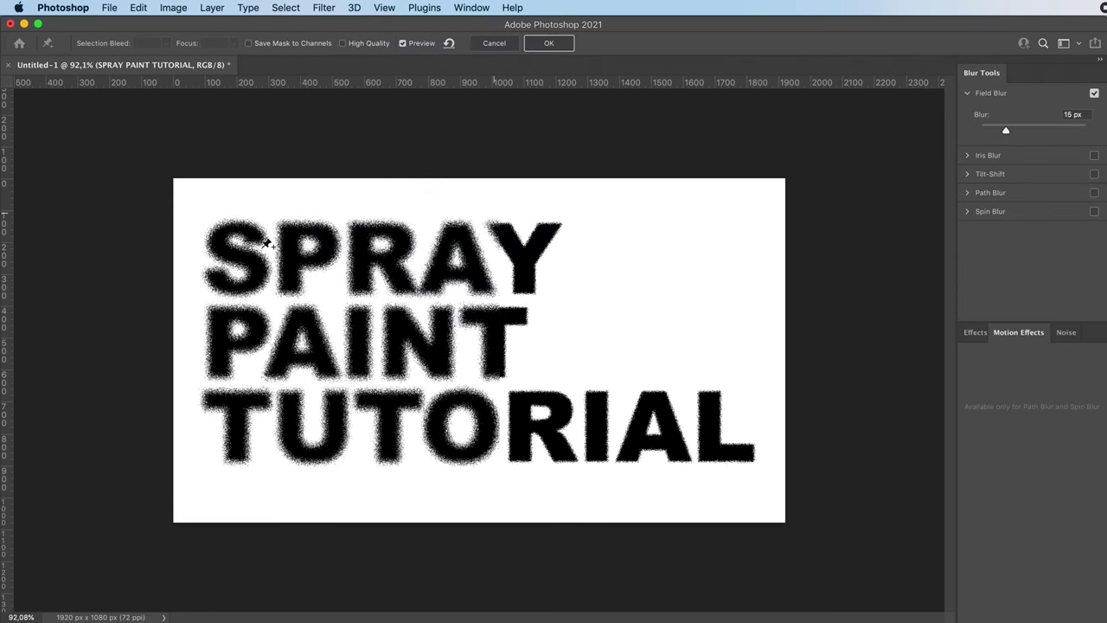
pyautogui.click(231, 233)
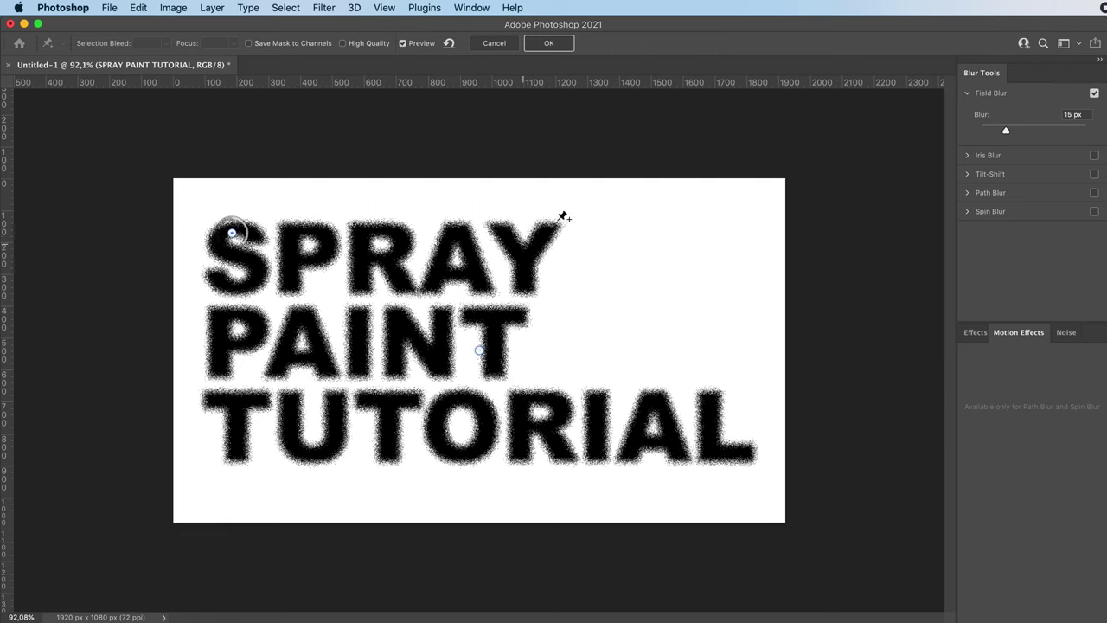
pyautogui.click(558, 220)
pyautogui.click(487, 274)
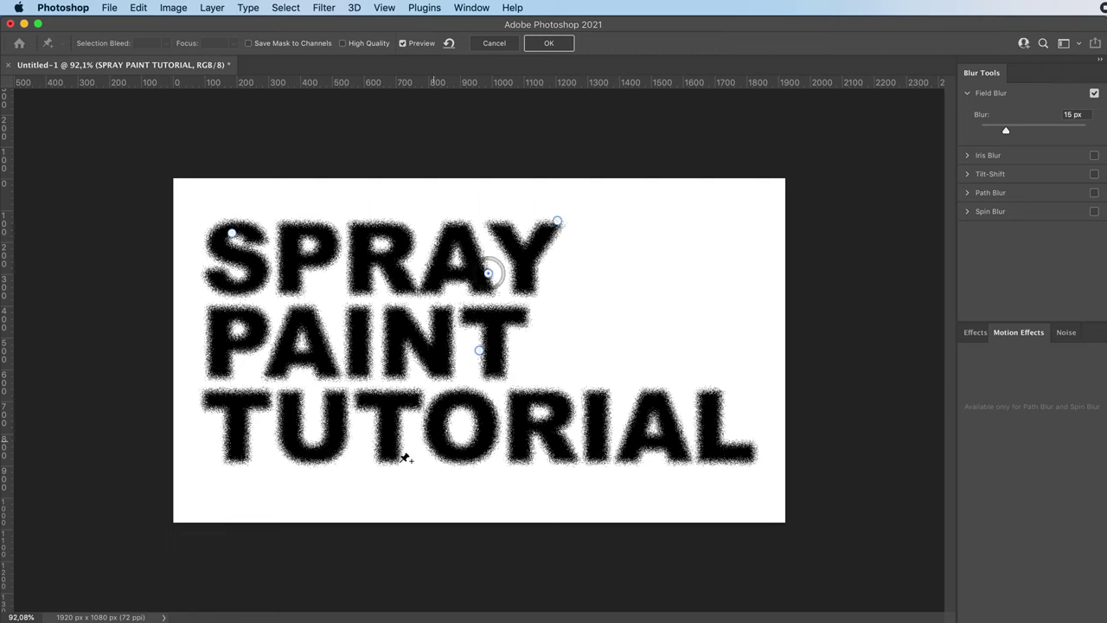
pyautogui.click(211, 366)
pyautogui.click(397, 465)
pyautogui.click(714, 406)
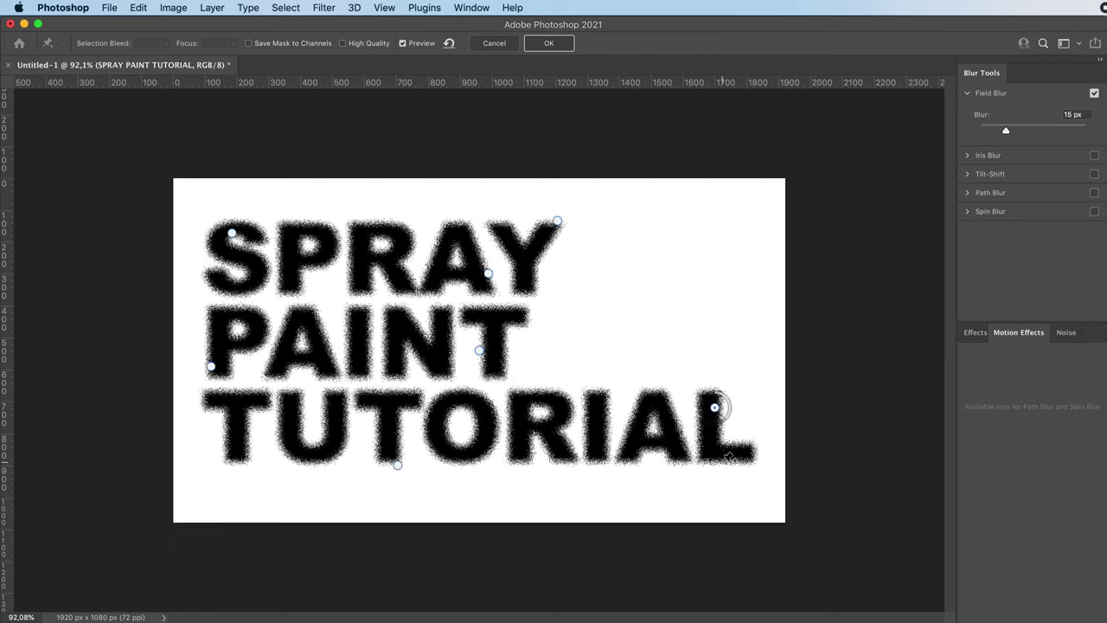
pyautogui.click(722, 461)
pyautogui.click(256, 262)
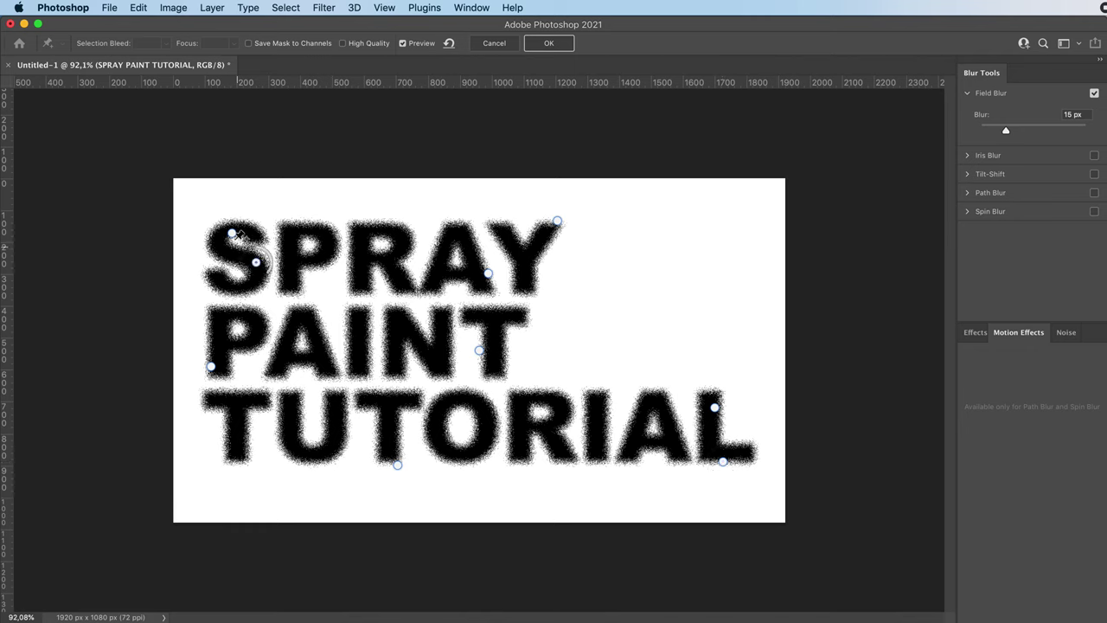
# Step: Adjust the SPRAY pins: 63 px above the S, 28 px between A and Y, about 14 px at Y
pyautogui.moveTo(234, 232); pyautogui.dragTo(206, 231)
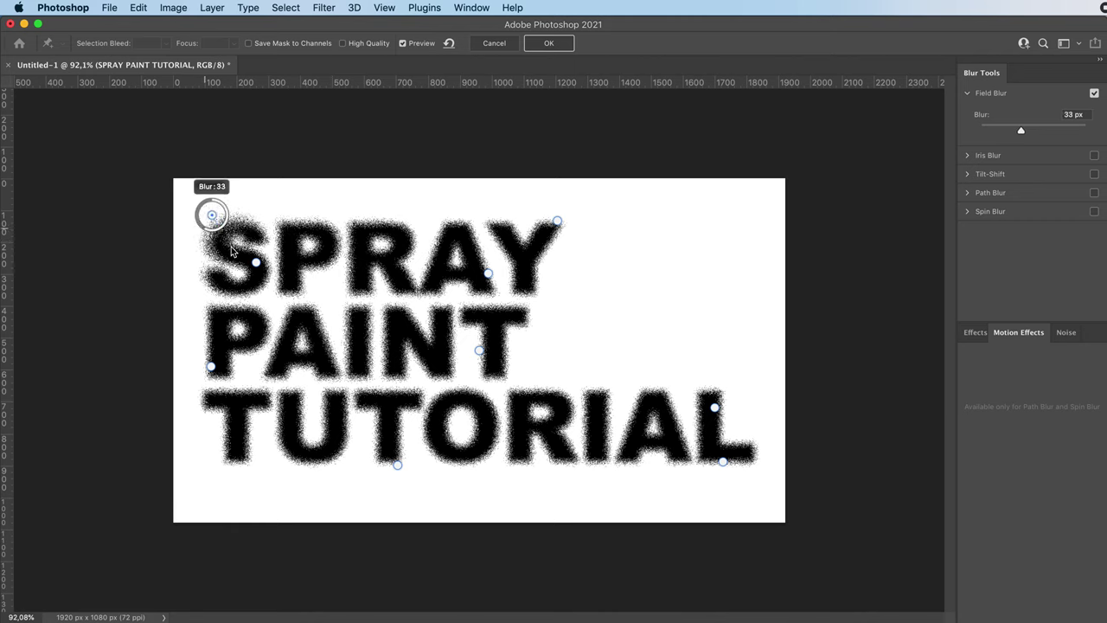
pyautogui.moveTo(256, 261)
pyautogui.mouseDown()
pyautogui.moveTo(239, 263)
pyautogui.moveTo(251, 274)
pyautogui.mouseUp()
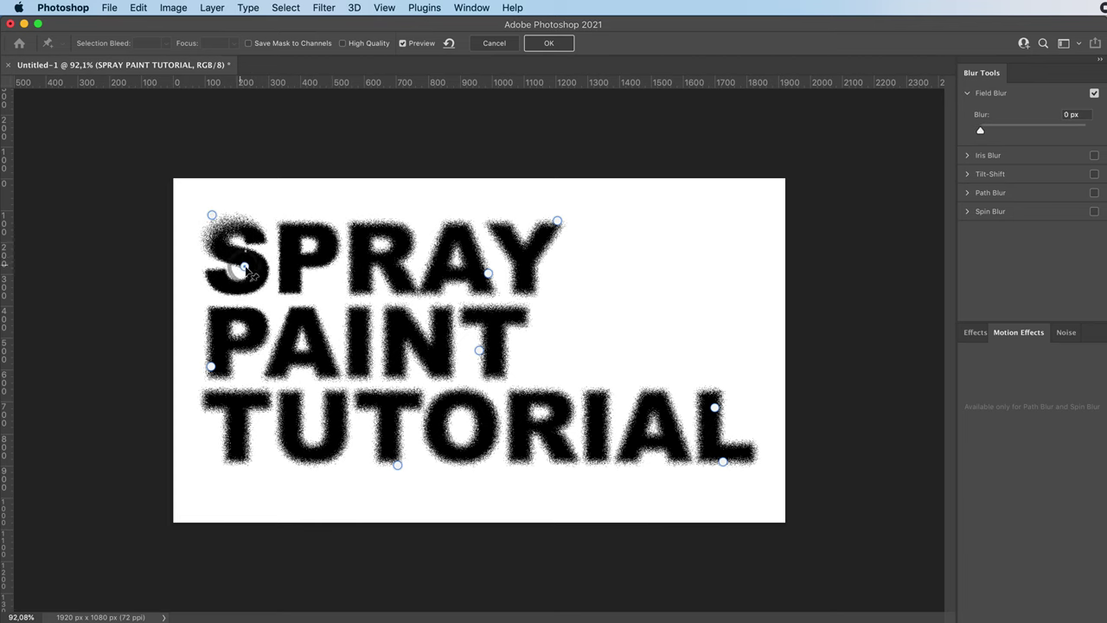
pyautogui.click(211, 216)
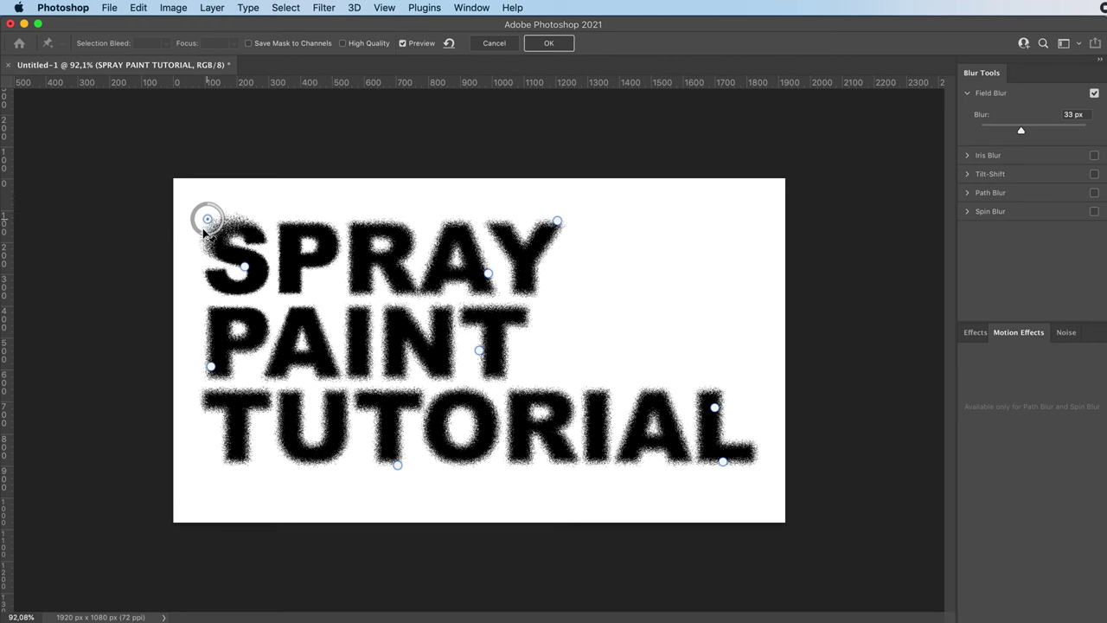
pyautogui.moveTo(205, 231); pyautogui.dragTo(200, 230)
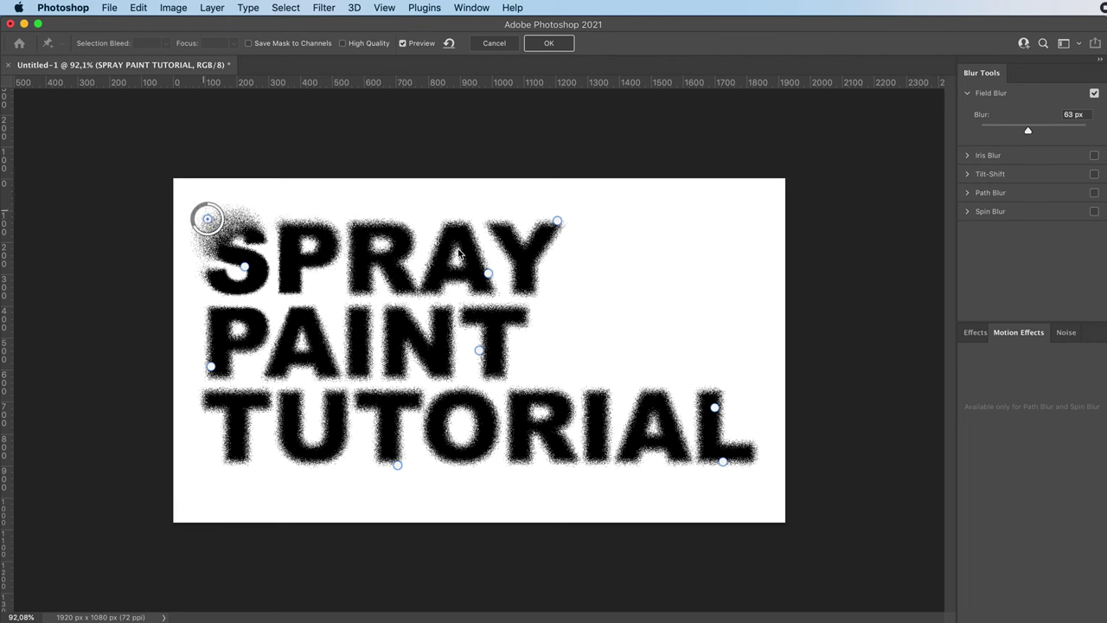
pyautogui.moveTo(488, 274); pyautogui.dragTo(490, 303)
pyautogui.click(557, 221)
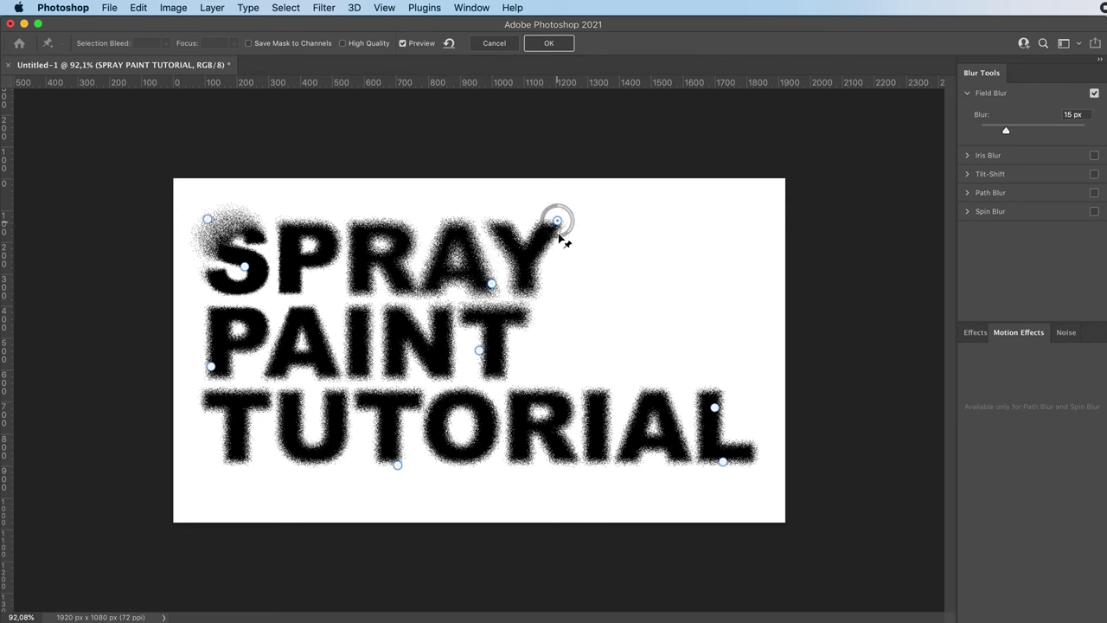
pyautogui.moveTo(572, 205)
pyautogui.mouseDown()
pyautogui.moveTo(562, 205)
pyautogui.moveTo(572, 230)
pyautogui.moveTo(561, 205)
pyautogui.mouseUp()
# Step: Add a 3 px pin on the P of PAINT and raise the left-edge pin to 58 px
pyautogui.click(212, 366)
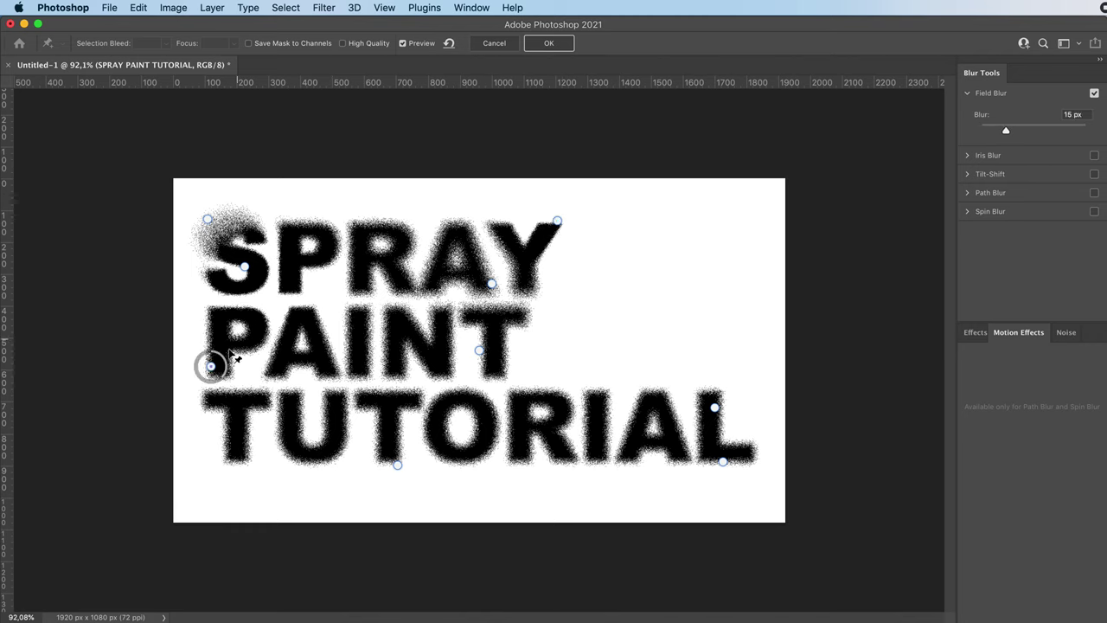
pyautogui.click(237, 337)
pyautogui.moveTo(252, 350); pyautogui.dragTo(189, 383)
pyautogui.click(211, 365)
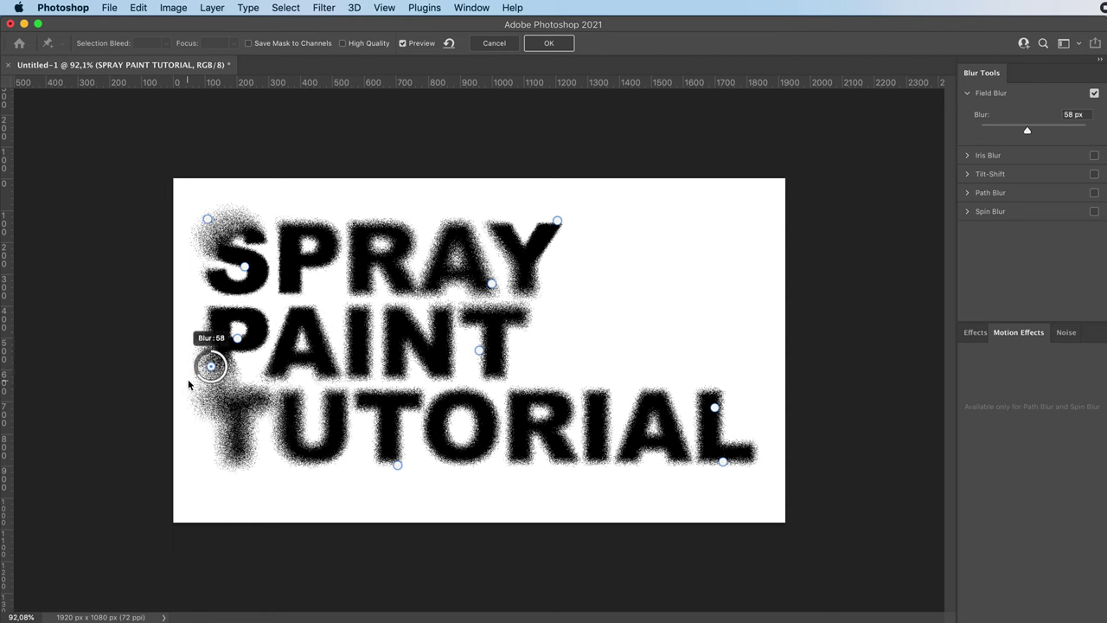
# Step: Set TUTORIAL pins: 3 px on the T, stronger blur beneath, 1 px on RI, 137 px above RI
pyautogui.click(250, 418)
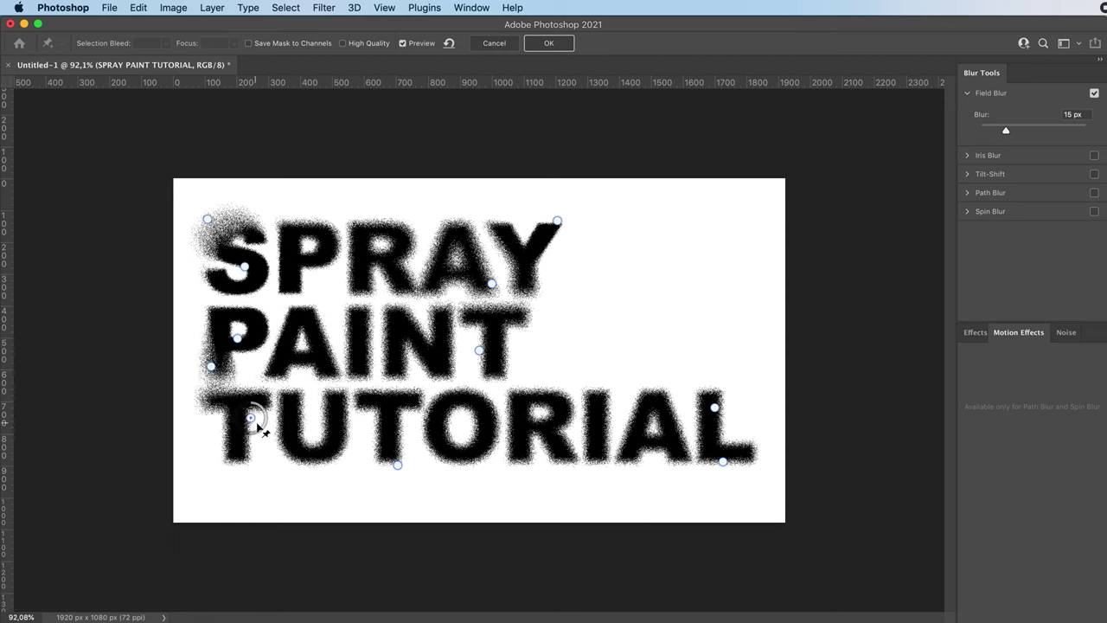
pyautogui.moveTo(258, 425); pyautogui.dragTo(250, 413)
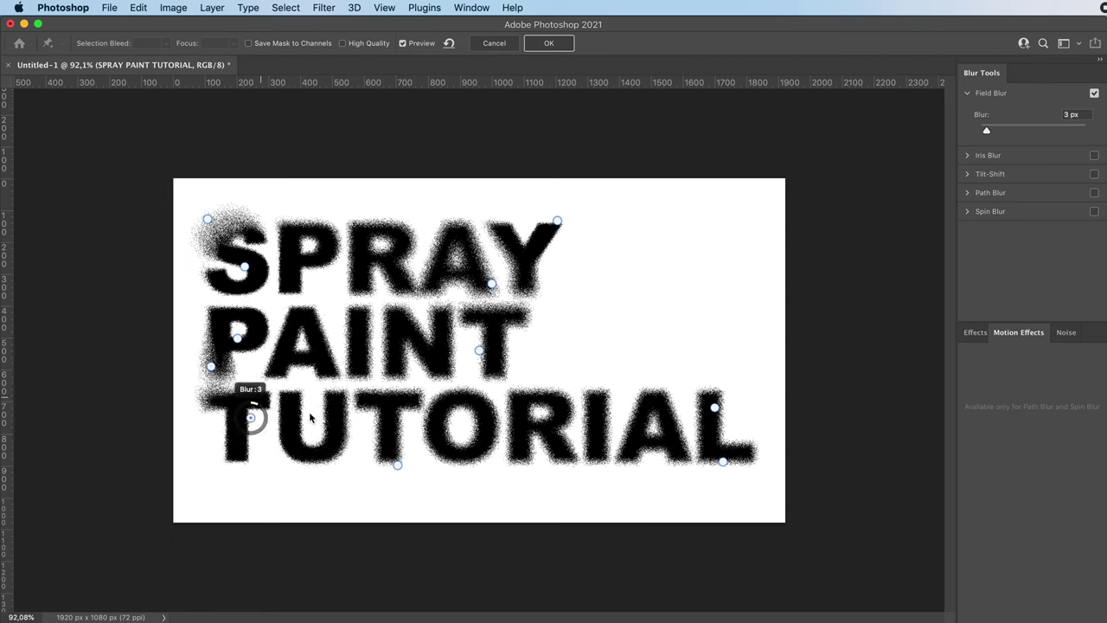
pyautogui.click(397, 464)
pyautogui.moveTo(405, 477); pyautogui.dragTo(385, 466)
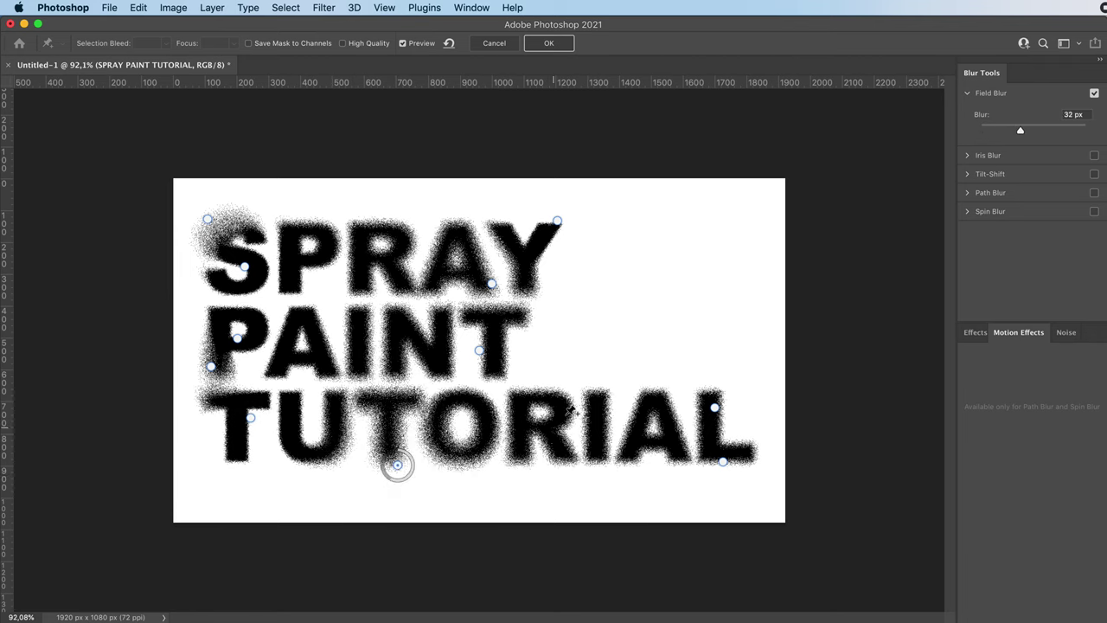
pyautogui.click(595, 391)
pyautogui.click(589, 414)
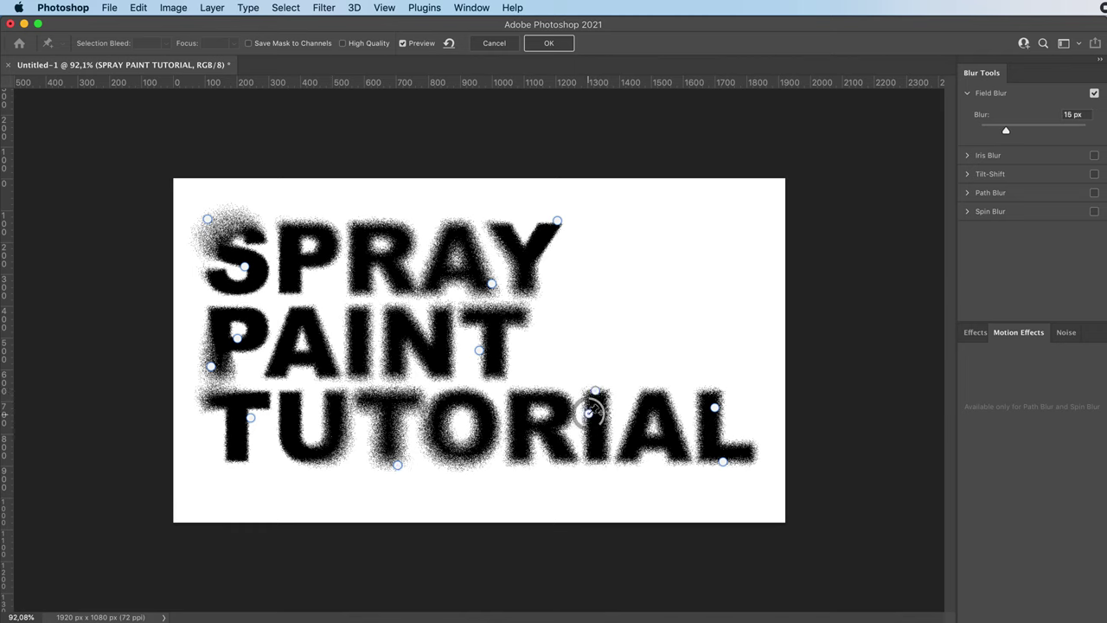
pyautogui.moveTo(597, 415); pyautogui.dragTo(578, 388)
pyautogui.click(596, 391)
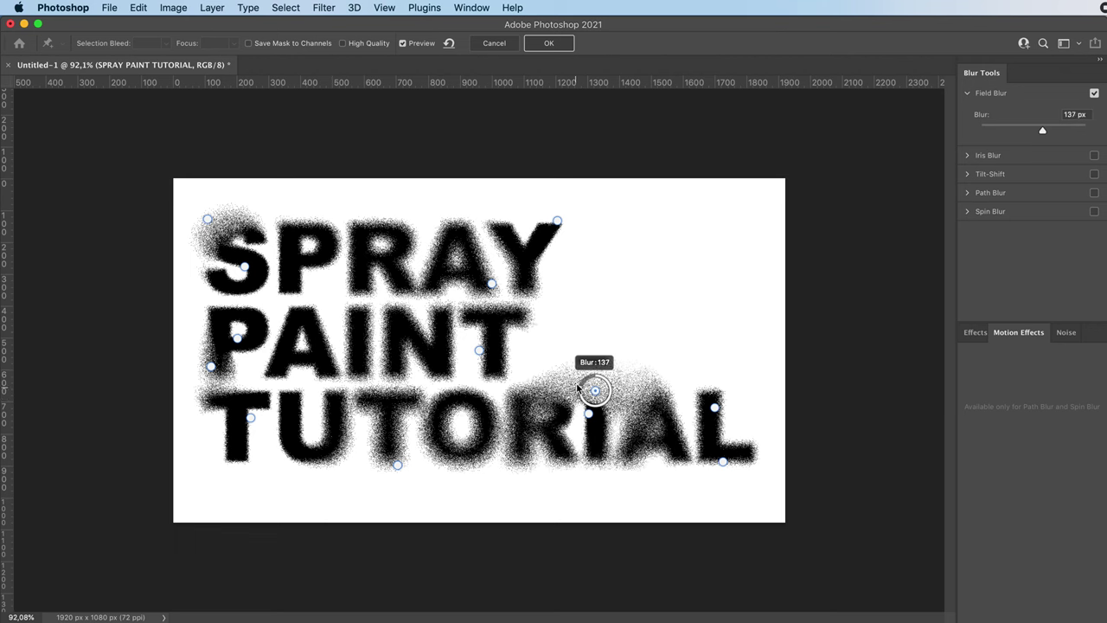
# Step: Add pins on TUTORIAL's R, A (5 px) and O (0 px), then apply the Field Blur
pyautogui.click(549, 403)
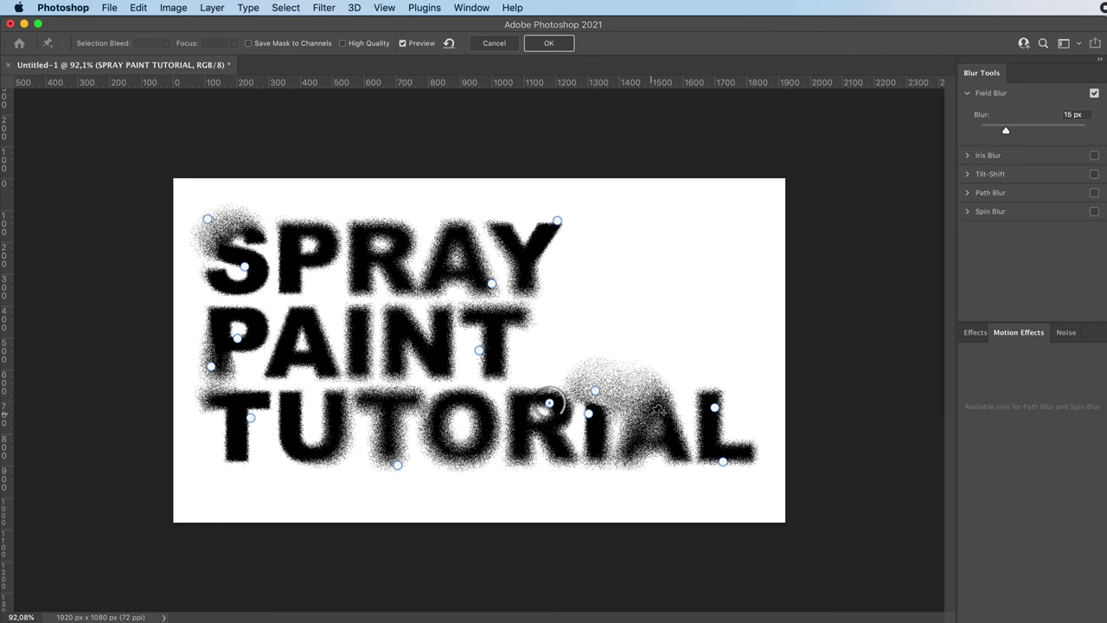
pyautogui.click(652, 414)
pyautogui.moveTo(662, 424); pyautogui.dragTo(640, 410)
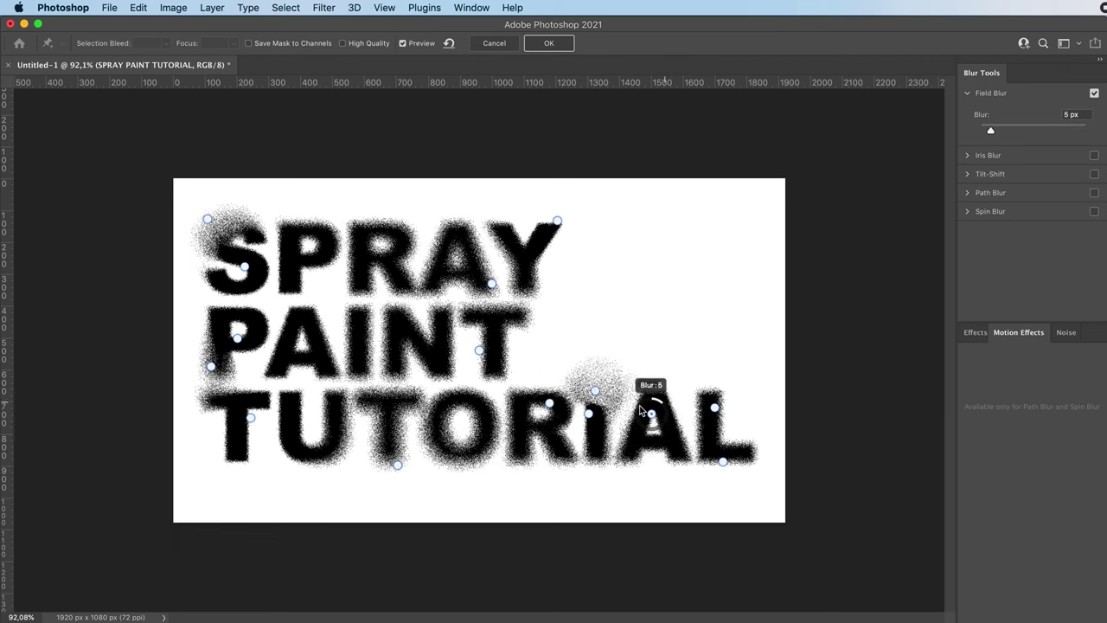
pyautogui.click(549, 403)
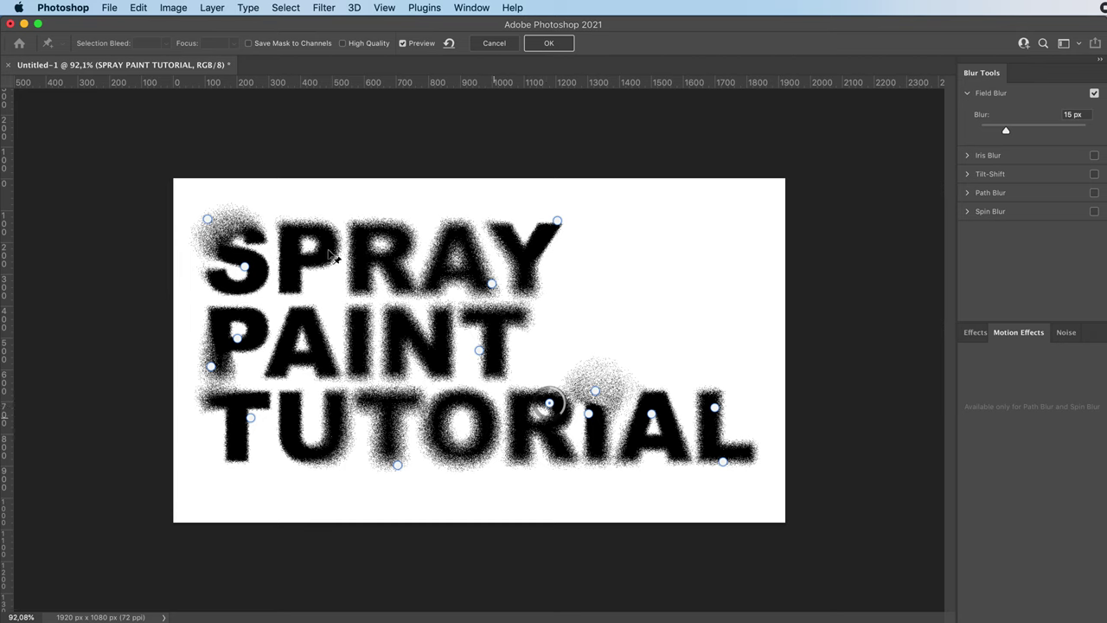
pyautogui.click(458, 429)
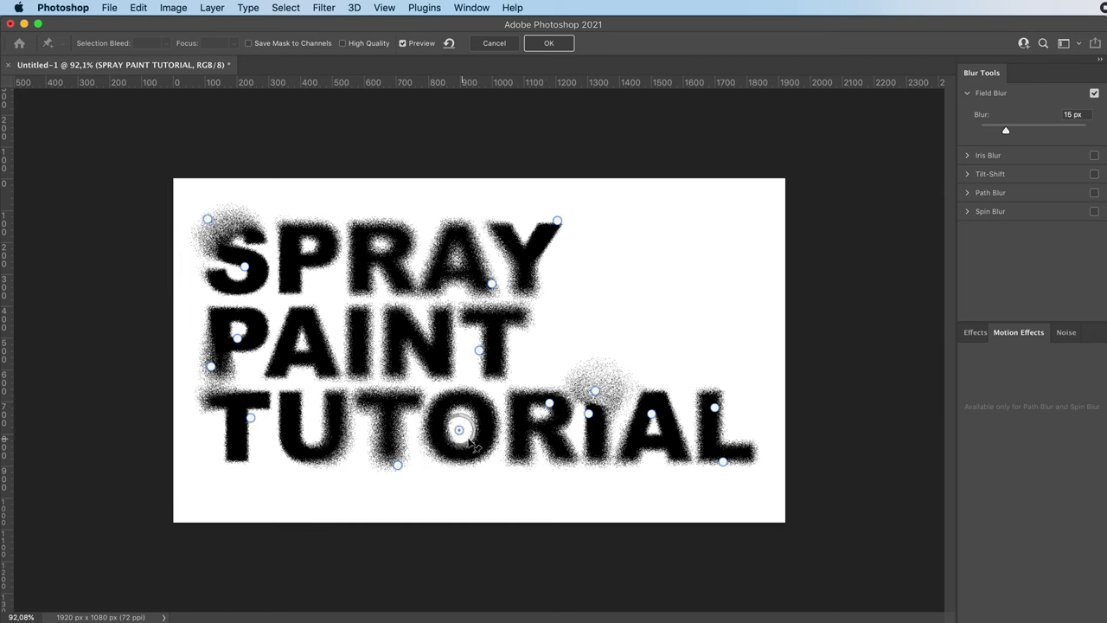
pyautogui.moveTo(474, 443); pyautogui.dragTo(455, 410)
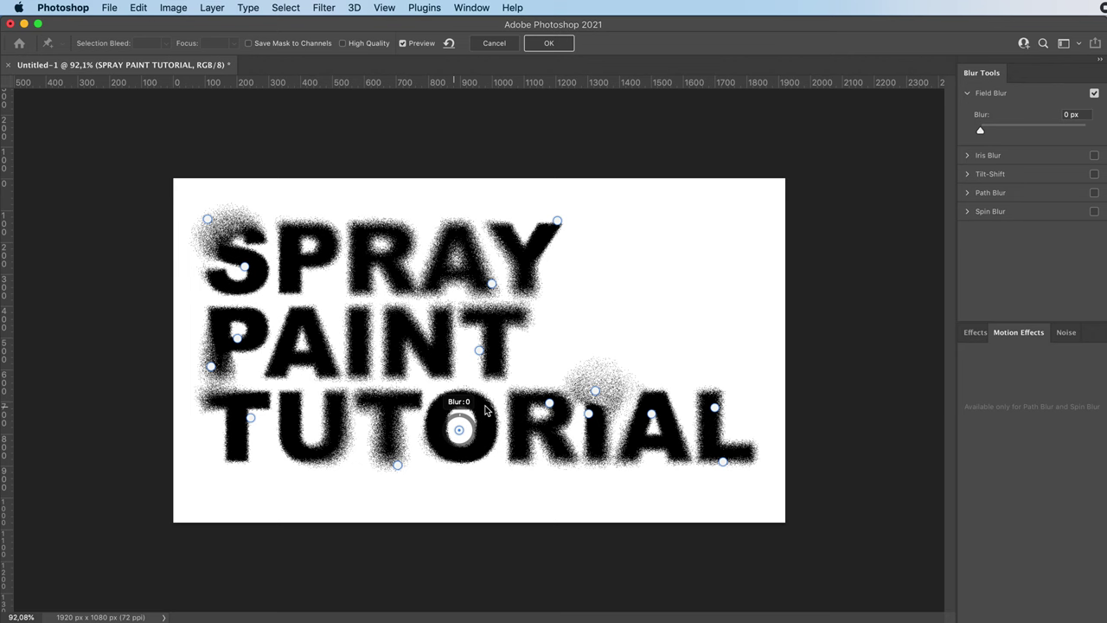
pyautogui.press('Return')
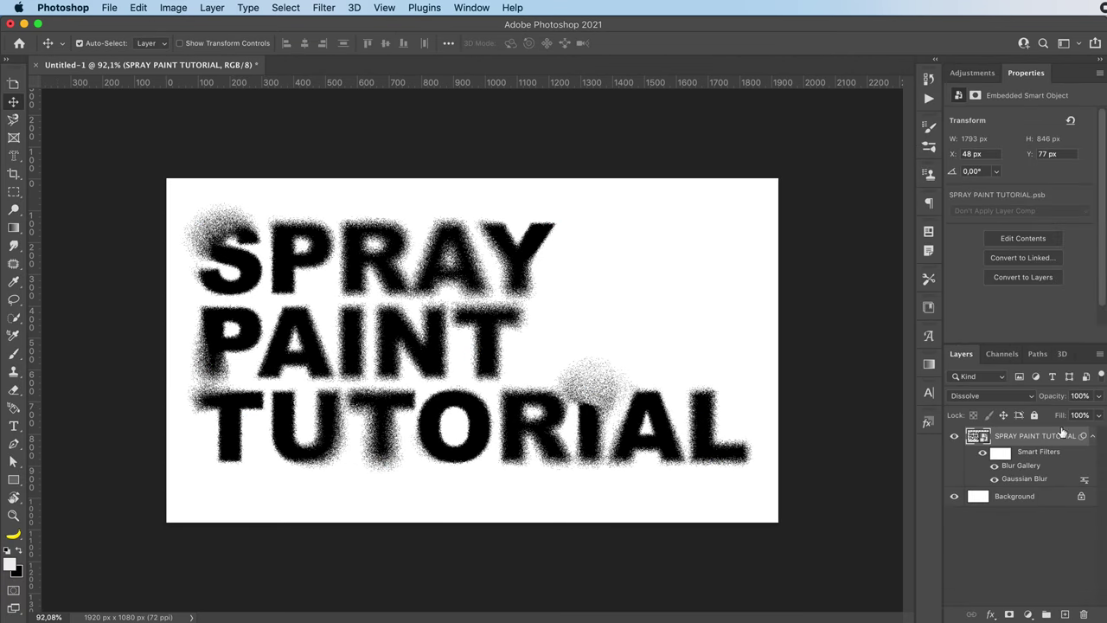
pyautogui.click(1092, 436)
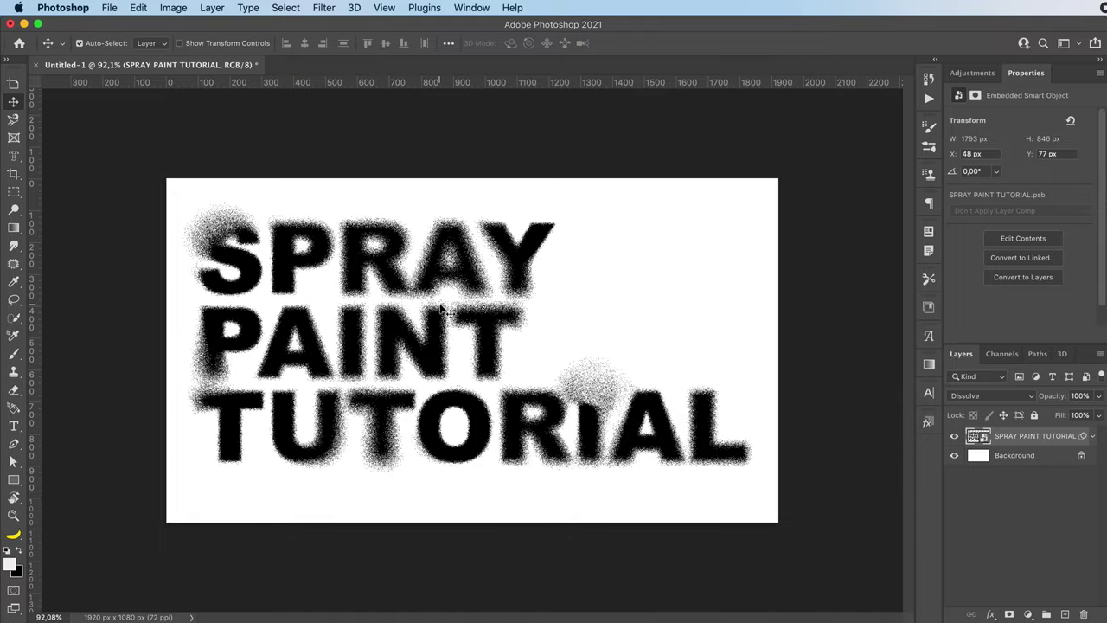
pyautogui.press('z')
pyautogui.moveTo(184, 188); pyautogui.dragTo(284, 180)
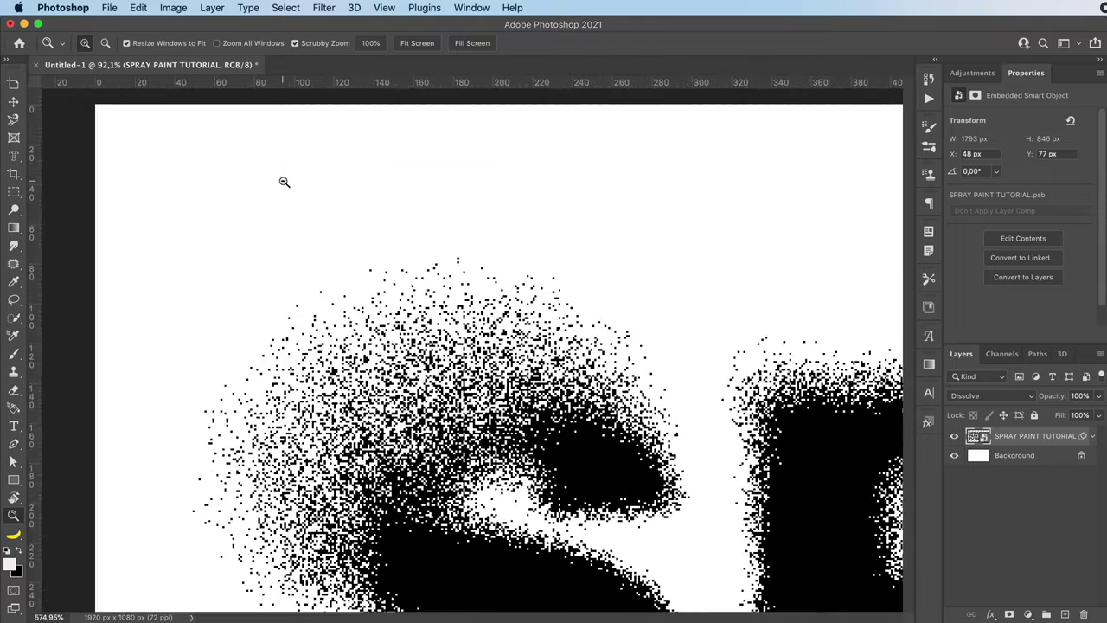
pyautogui.keyDown('alt'); pyautogui.click(385, 259); pyautogui.keyUp('alt')
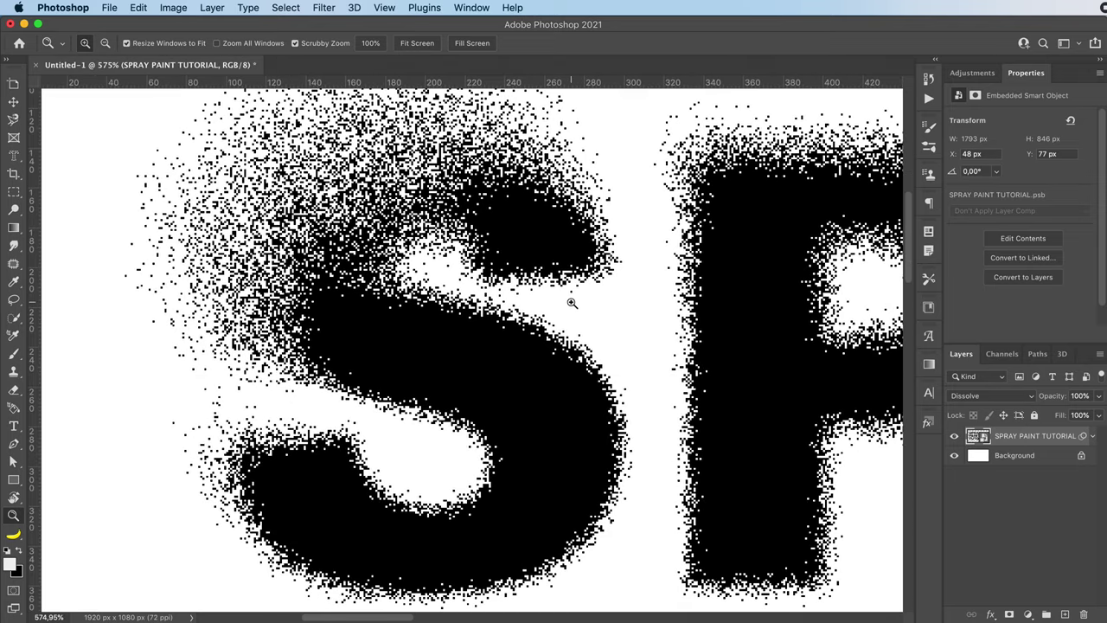
pyautogui.moveTo(628, 306); pyautogui.dragTo(541, 299)
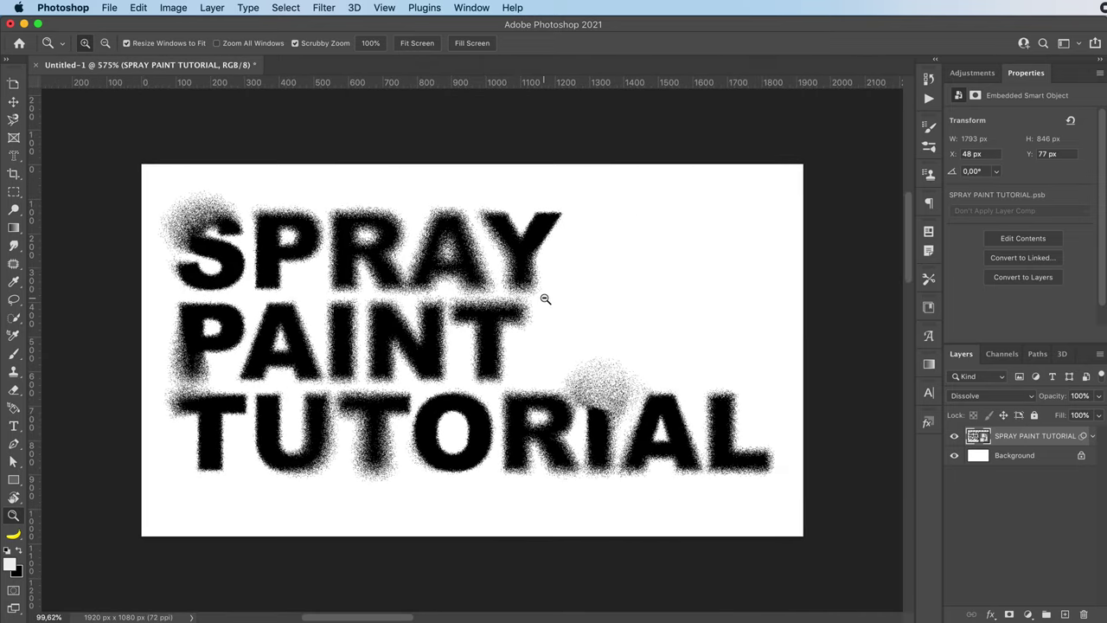
pyautogui.press('v')
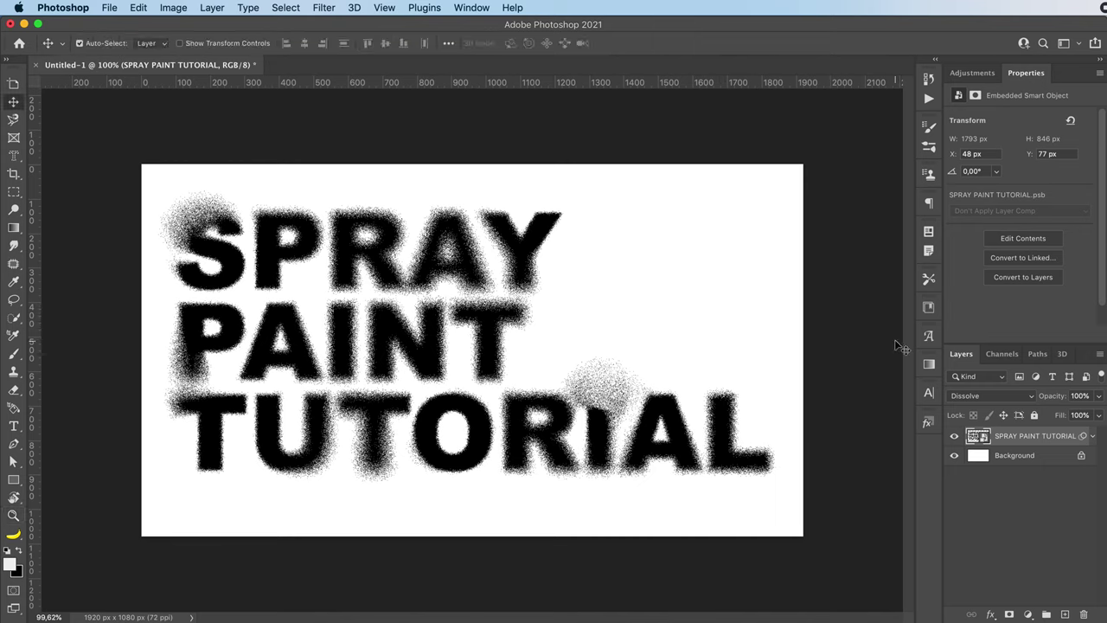